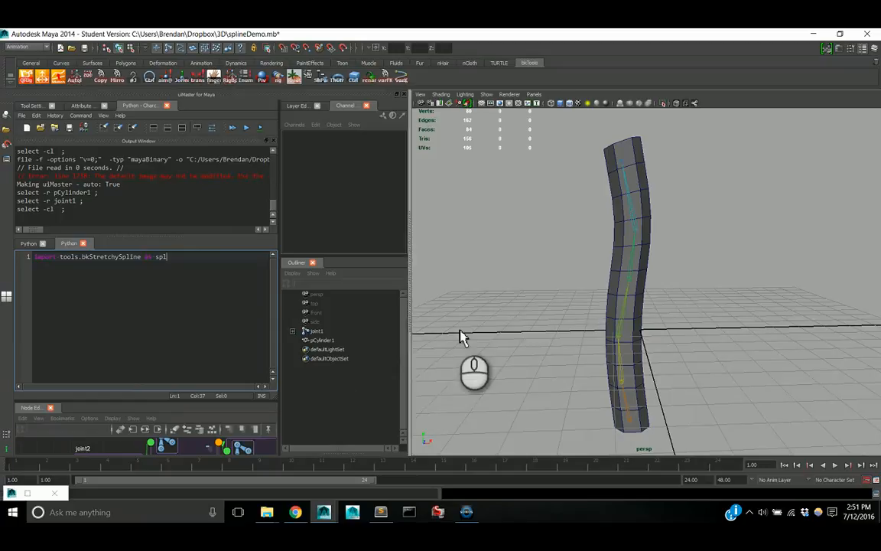
# Expand the full joint1 hierarchy and examine the skinned cylinder and its joint chain by selecting each in turn.
pyautogui.keyDown('alt'); pyautogui.moveTo(595, 313); pyautogui.dragTo(644, 307); pyautogui.keyUp('alt')
pyautogui.keyDown('shift'); pyautogui.click(292, 331); pyautogui.keyUp('shift')
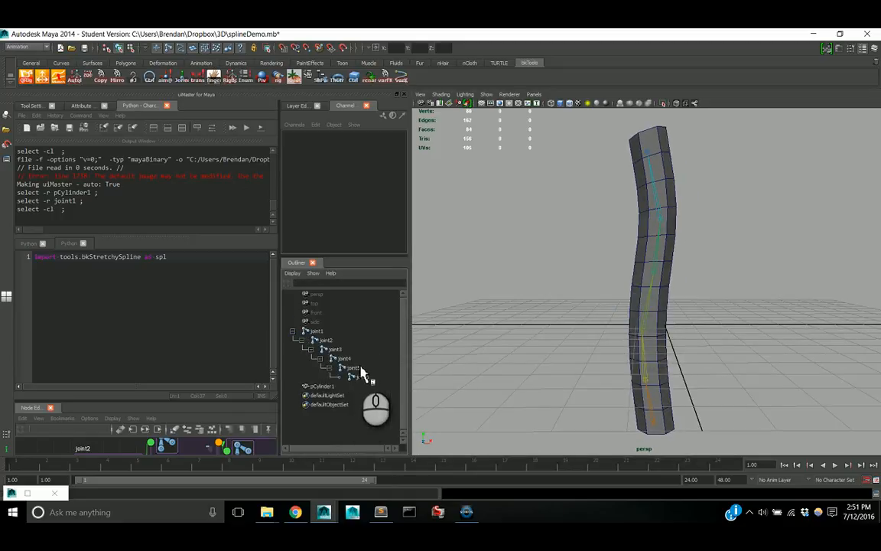
pyautogui.click(340, 386)
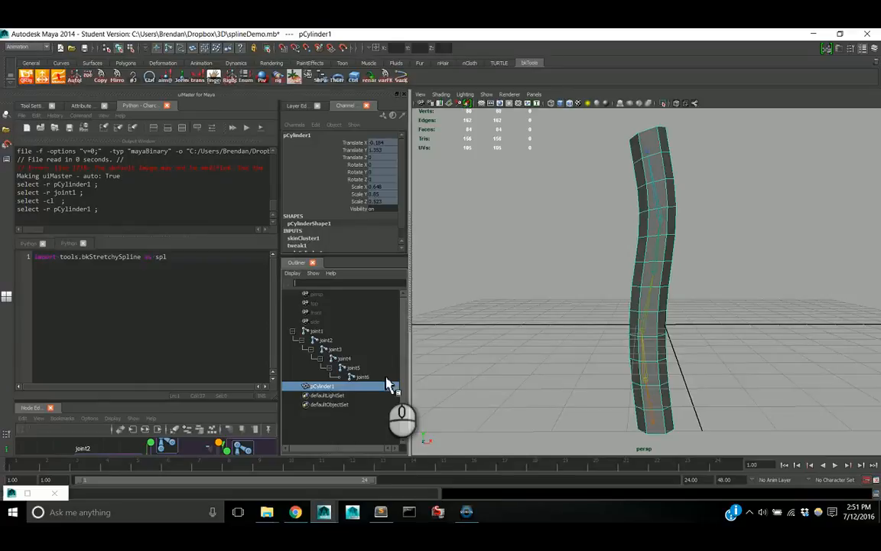
pyautogui.click(312, 331)
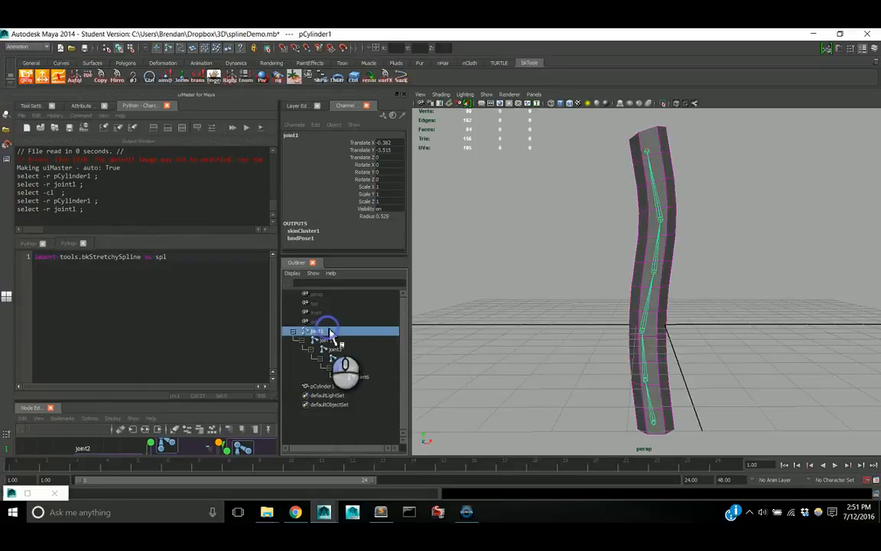
pyautogui.click(335, 387)
pyautogui.keyDown('alt'); pyautogui.moveTo(600, 356); pyautogui.dragTo(576, 355); pyautogui.keyUp('alt')
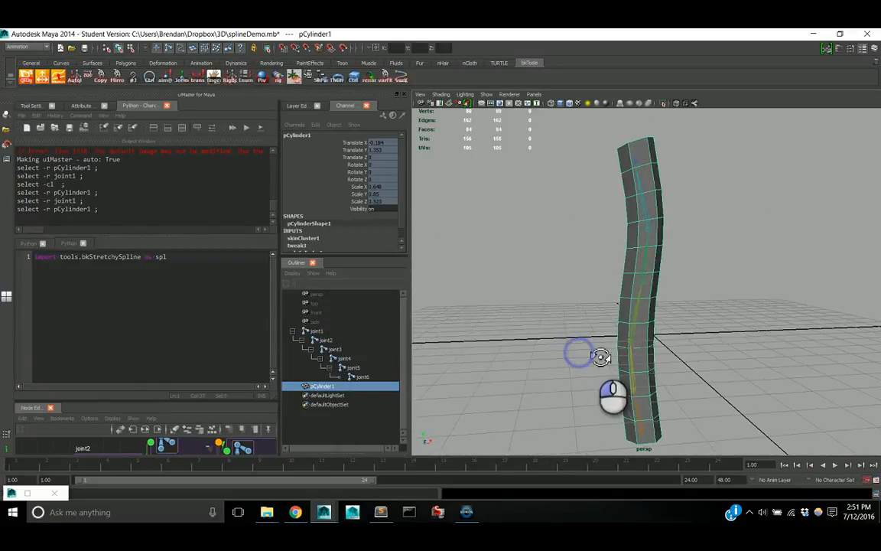
pyautogui.click(344, 332)
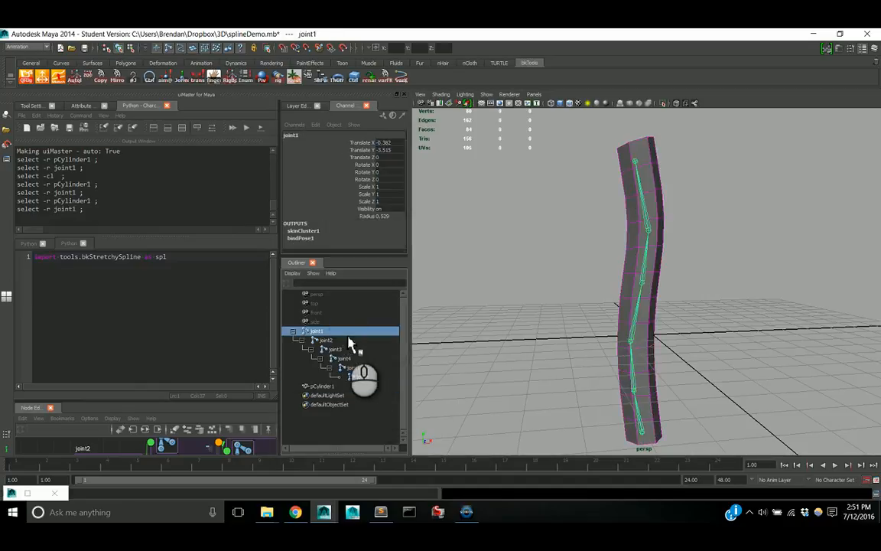
pyautogui.click(87, 110)
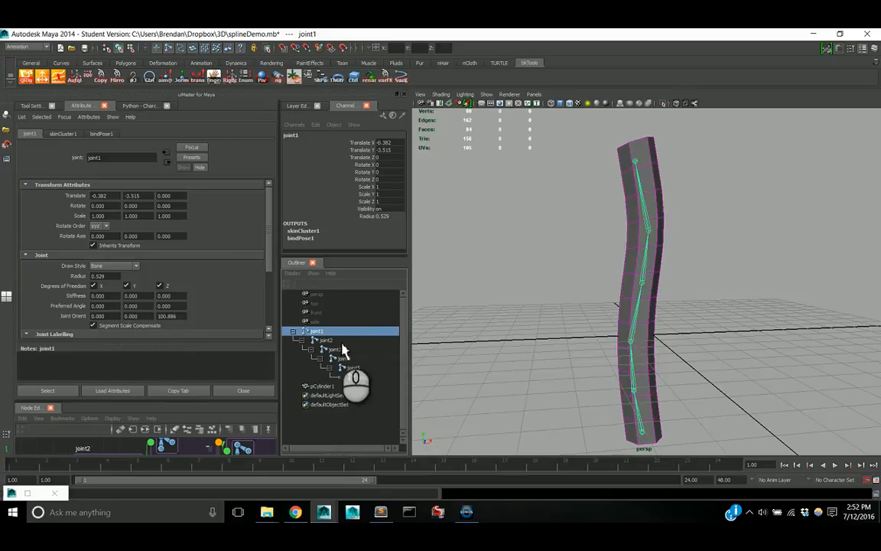
pyautogui.click(136, 106)
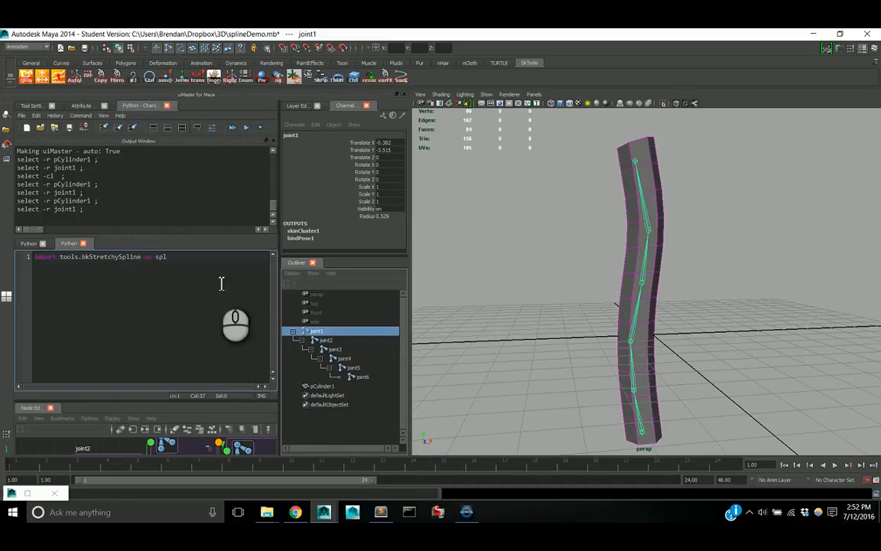
pyautogui.moveTo(220, 283); pyautogui.dragTo(3, 265)
pyautogui.click(196, 288)
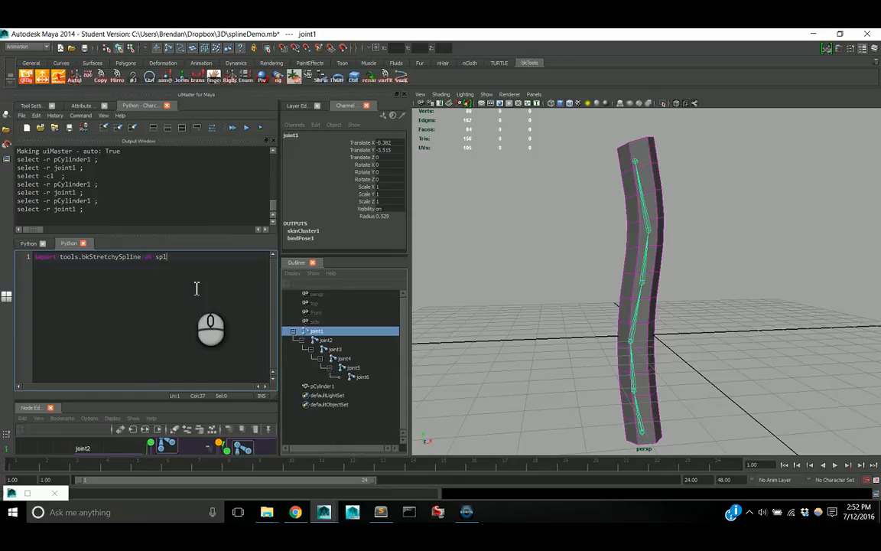
# Examine the channel values of the joints down the chain as far as joint6.
pyautogui.click(355, 348)
pyautogui.click(358, 359)
pyautogui.click(362, 368)
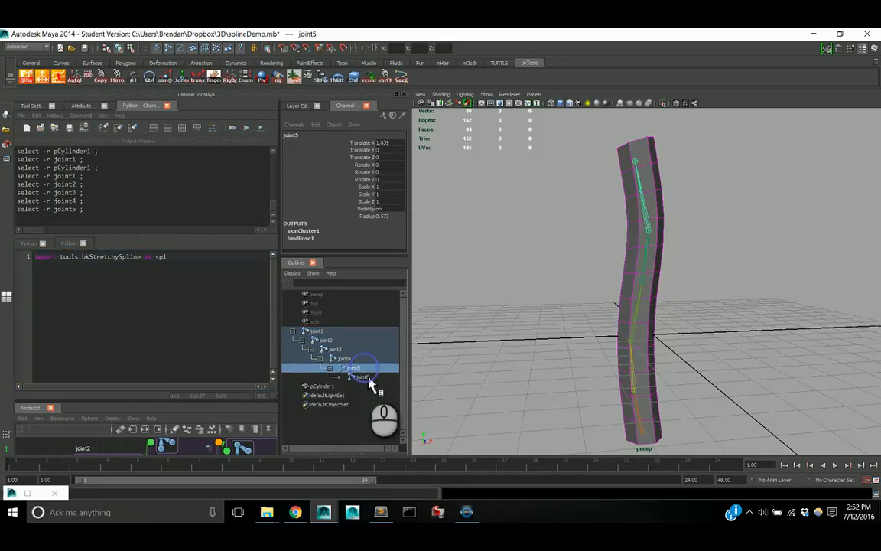
pyautogui.click(368, 377)
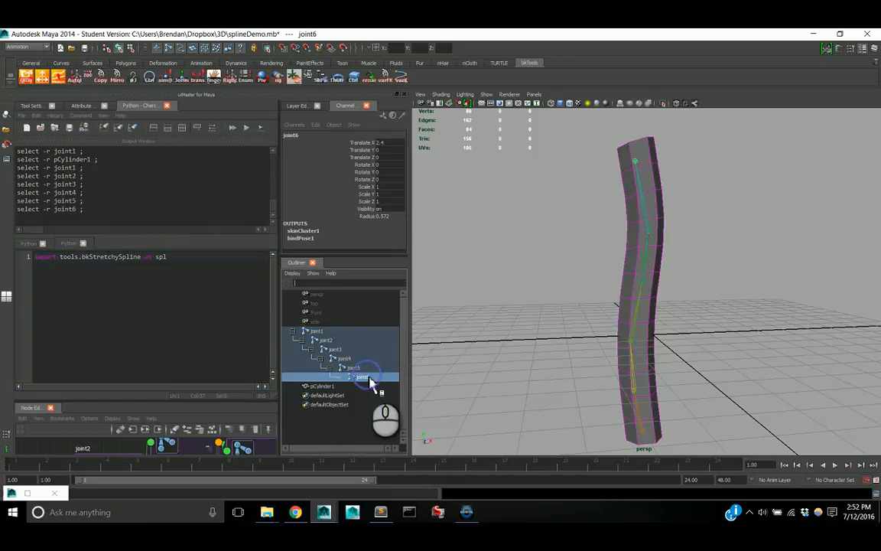
# Examine the Joint Orient attributes along the chain from joint1 to joint6, then reselect joint1.
pyautogui.click(331, 329)
pyautogui.click(81, 105)
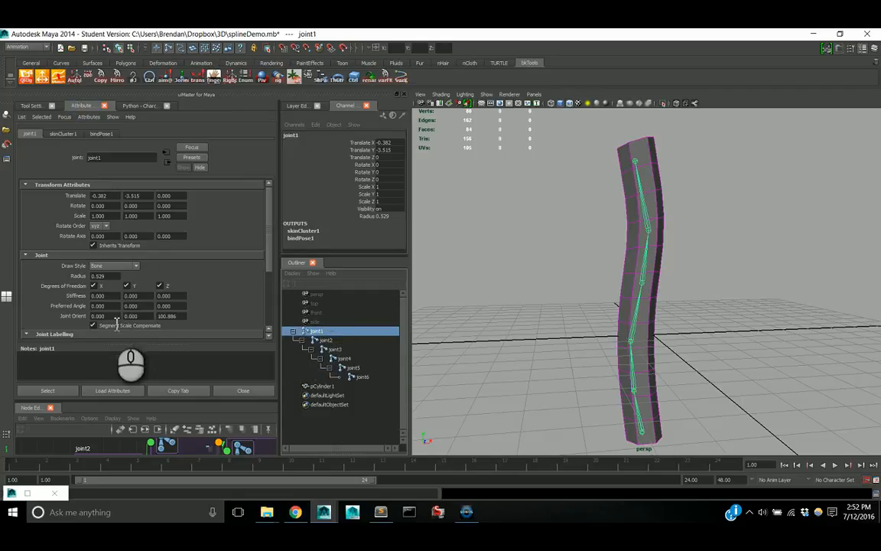
pyautogui.click(100, 315)
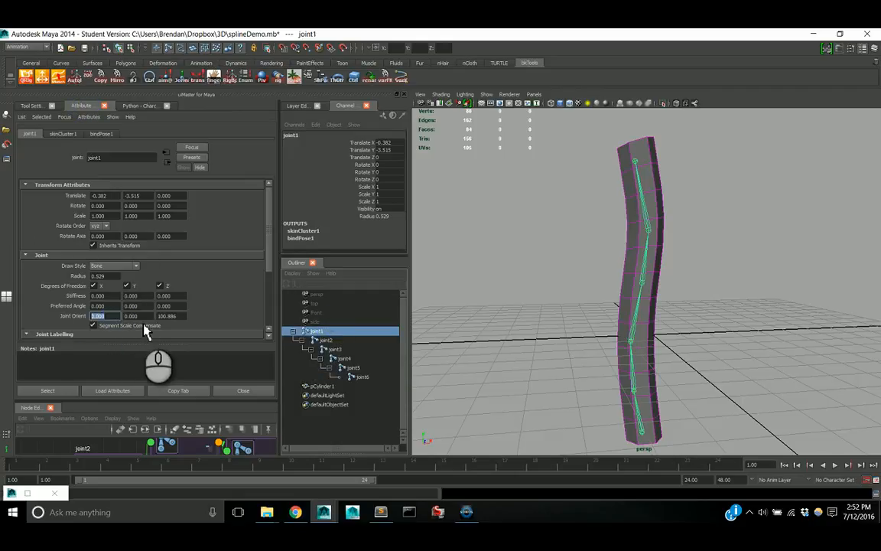
pyautogui.click(342, 344)
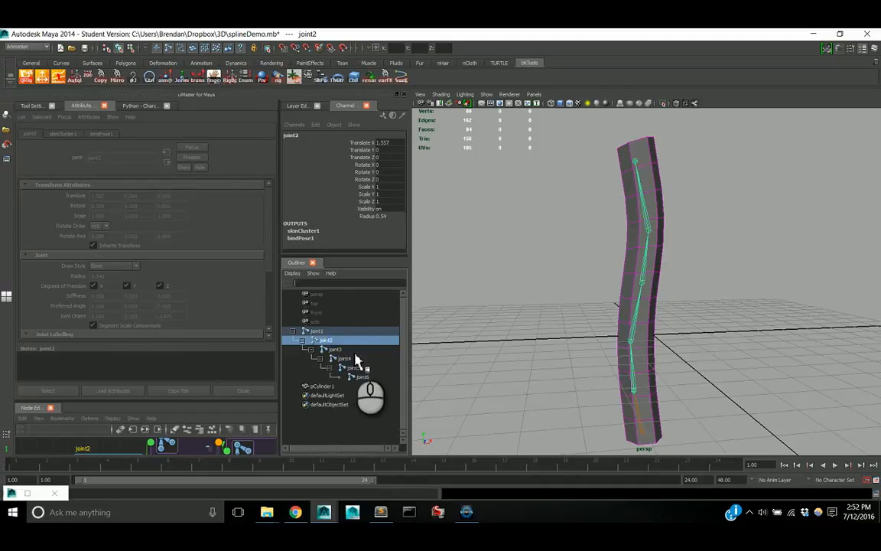
pyautogui.click(340, 349)
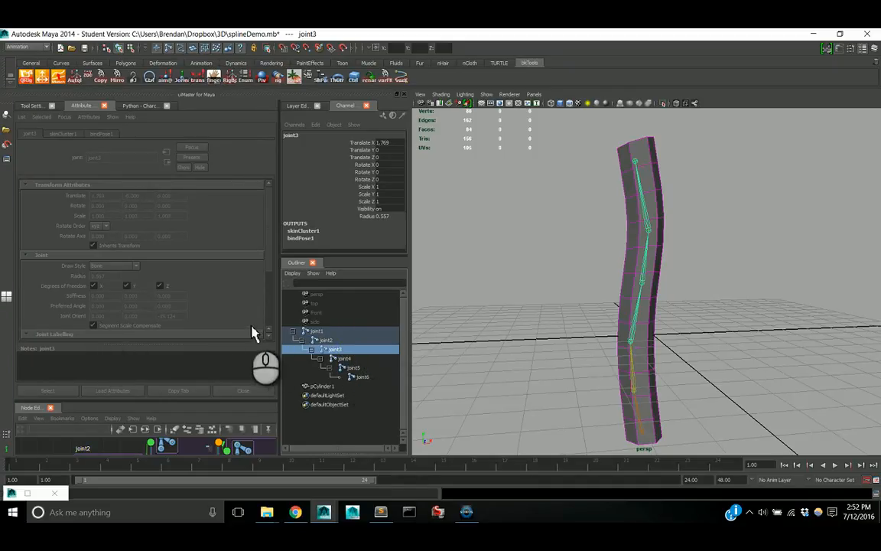
pyautogui.click(351, 359)
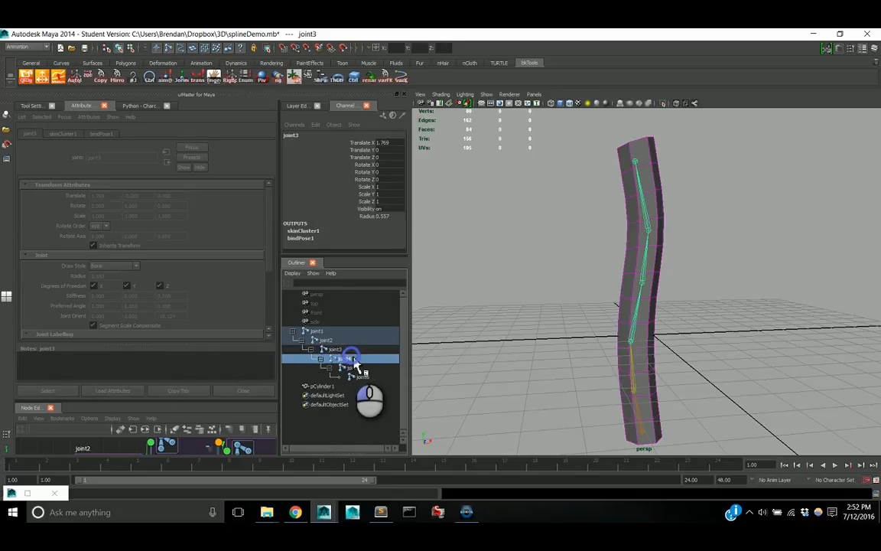
pyautogui.click(356, 368)
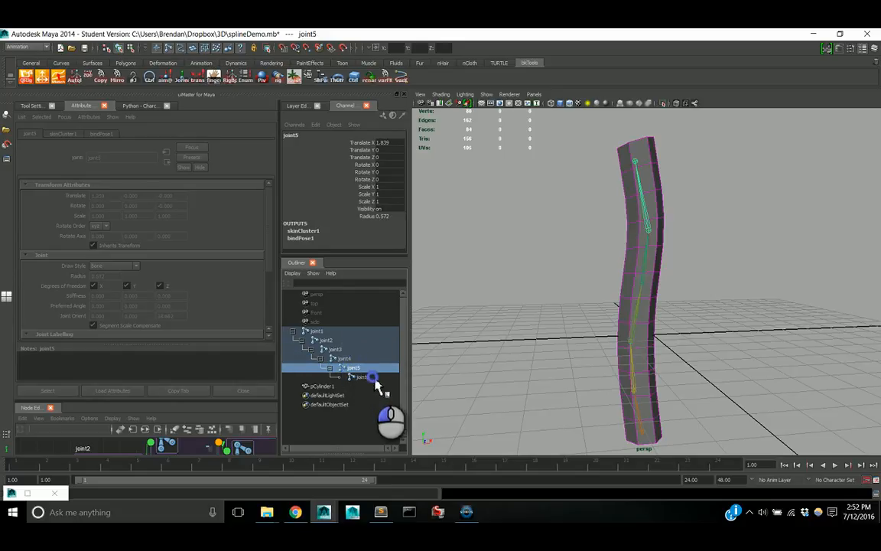
pyautogui.click(360, 376)
pyautogui.click(346, 340)
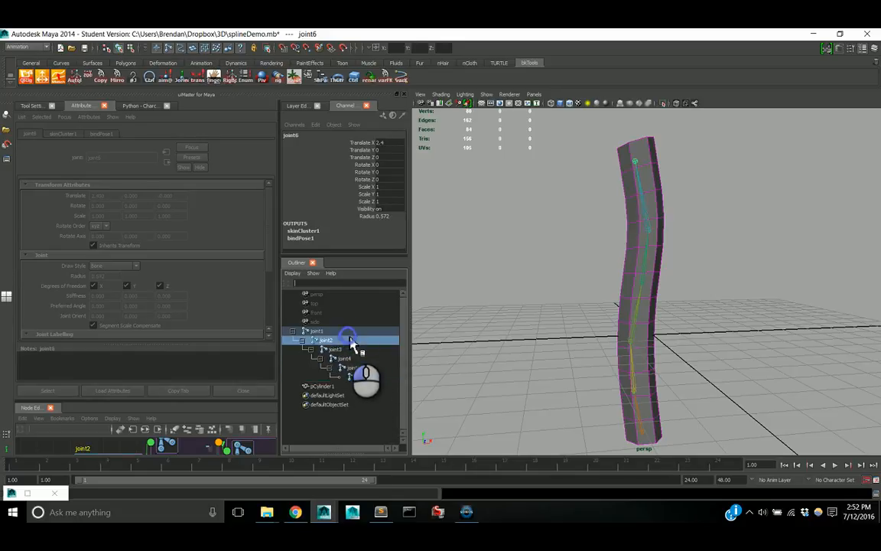
pyautogui.click(352, 332)
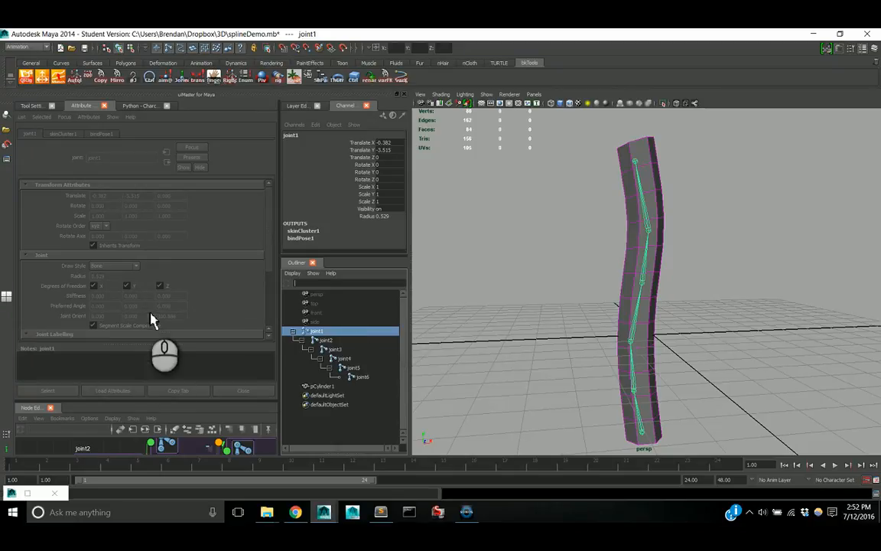
# Execute the bkStretchySpline import in the Python script, then add and execute spl.makeGuiWindow() to open the SplineWizard.
pyautogui.click(142, 108)
pyautogui.click(195, 325)
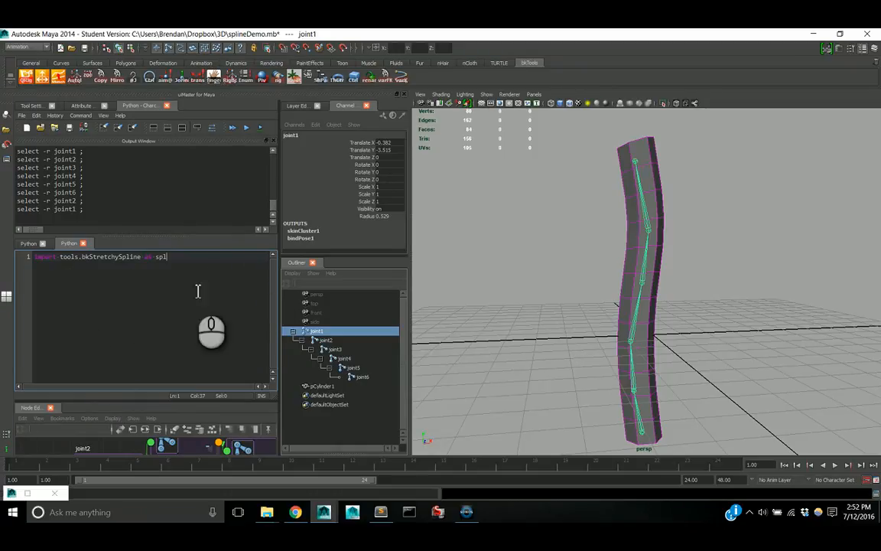
pyautogui.hotkey('ctrl', 'Return')
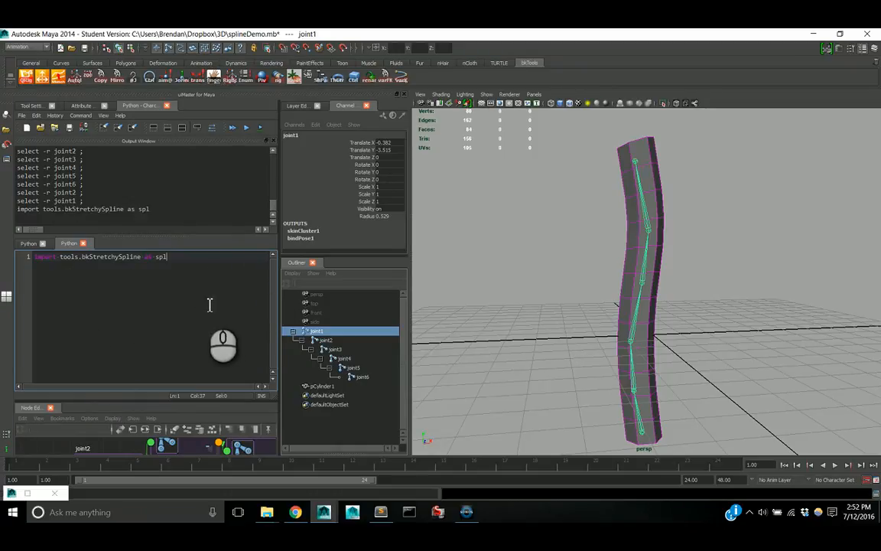
pyautogui.write('spl.makeGuiWindow(')
pyautogui.hotkey('ctrl', 'Return')
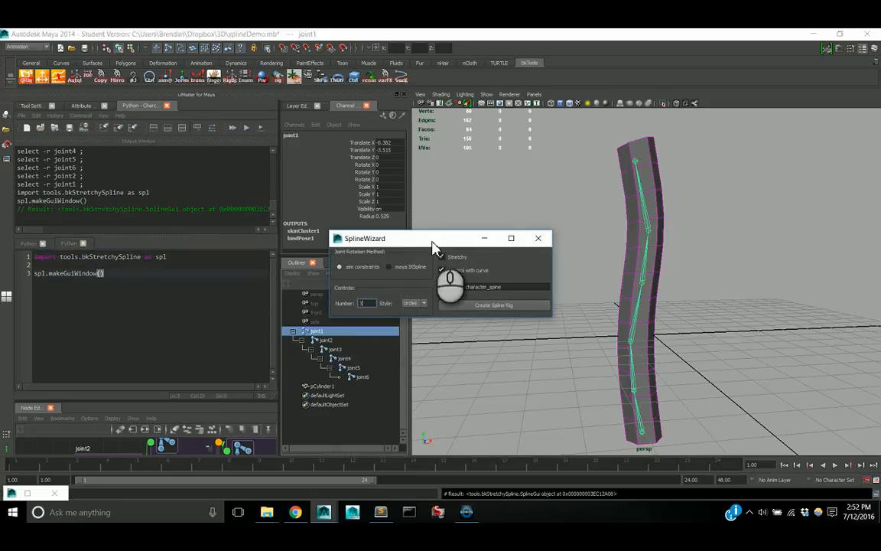
# Close the SplineWizard and reopen it through the Spine rig option in the RDojo_UI window, placing it clear of the viewport.
pyautogui.moveTo(433, 247); pyautogui.dragTo(222, 189)
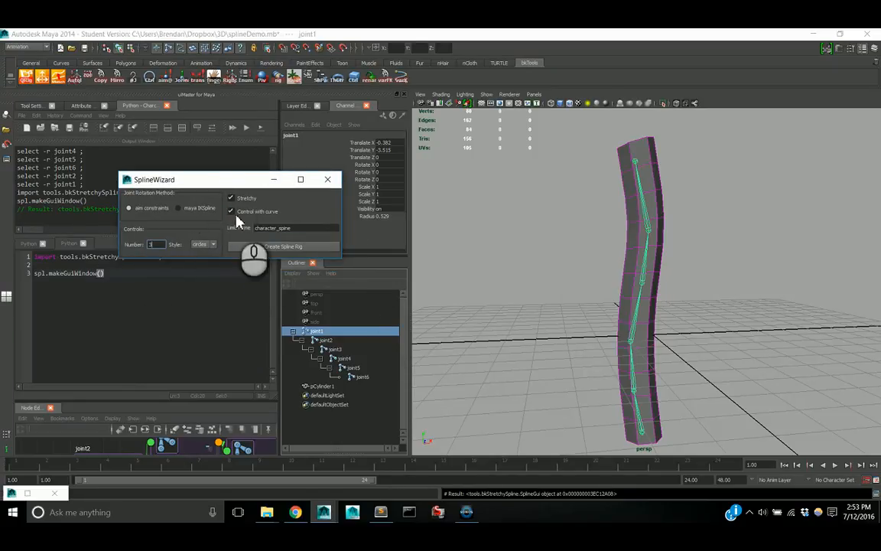
pyautogui.click(329, 180)
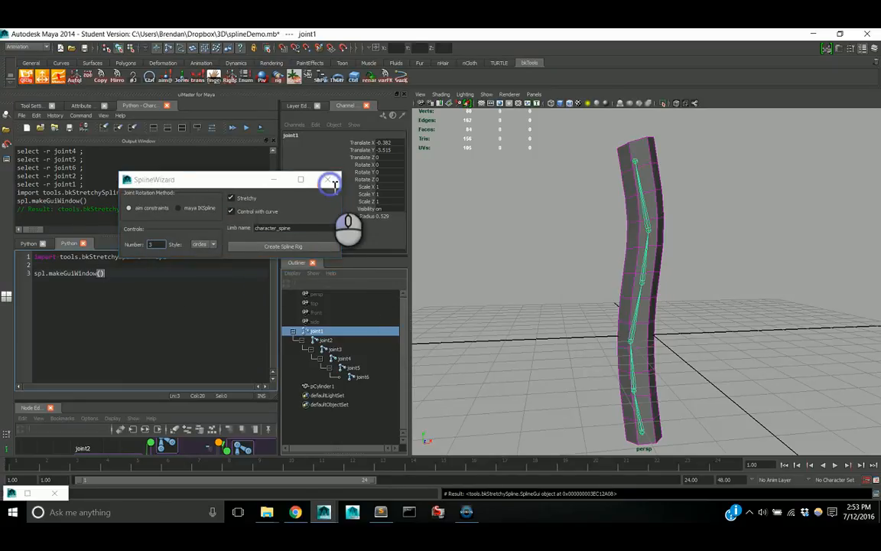
pyautogui.doubleClick(9, 493)
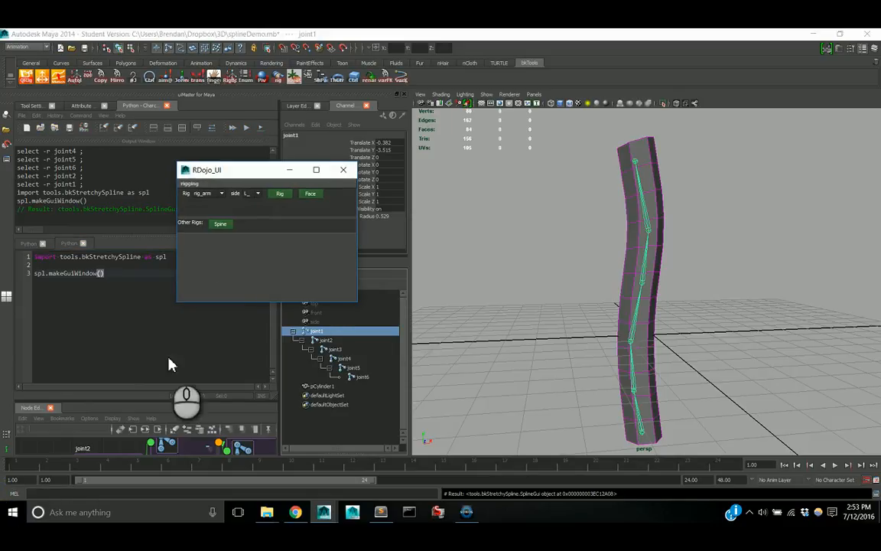
pyautogui.moveTo(217, 170); pyautogui.dragTo(188, 174)
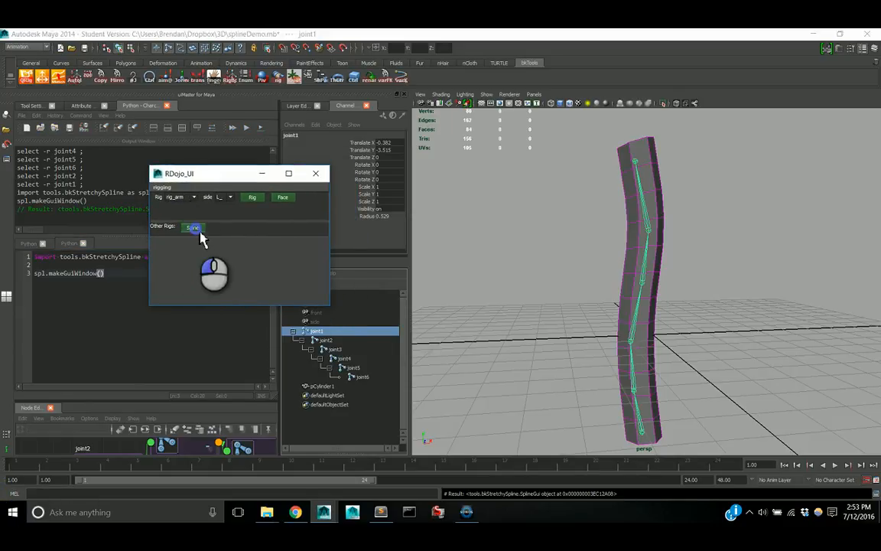
pyautogui.click(197, 230)
pyautogui.click(262, 177)
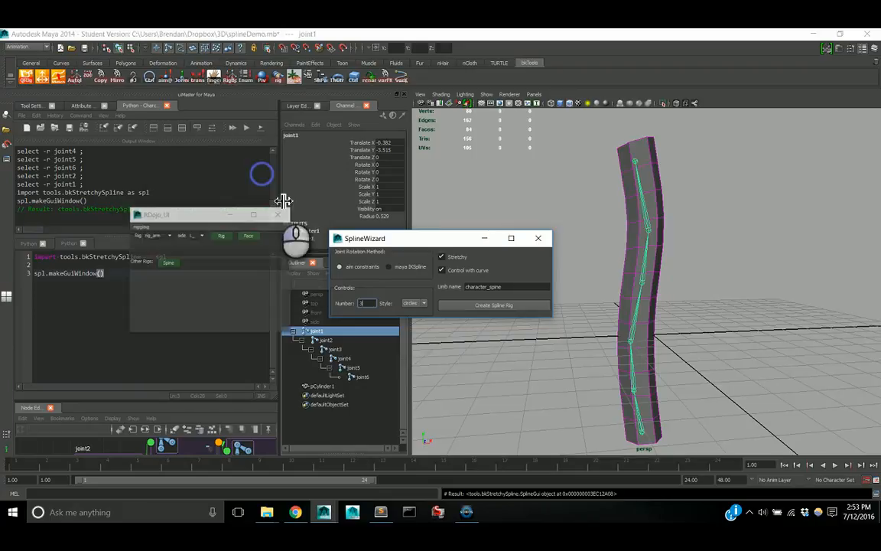
pyautogui.moveTo(396, 239); pyautogui.dragTo(140, 183)
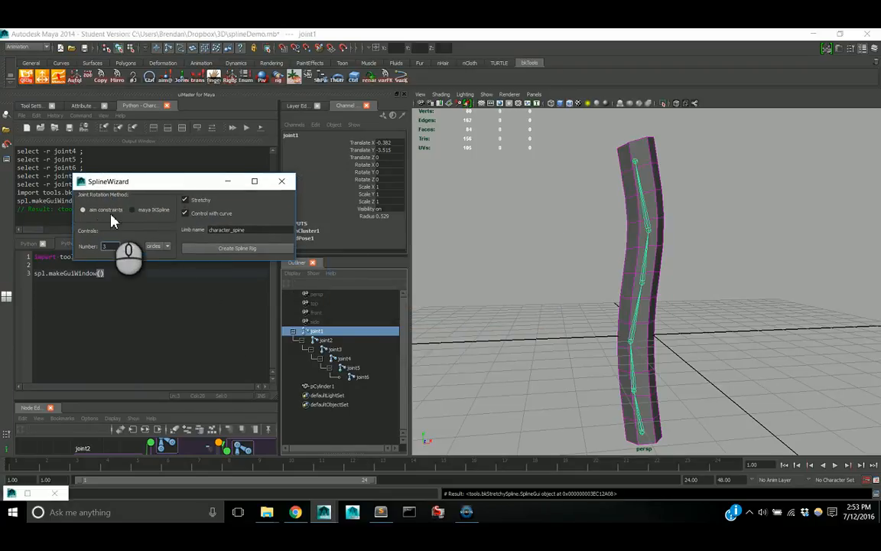
# Try the maya IKSpline joint rotation method in comparison with aim constraints, checking the joints below joint1 in the chain.
pyautogui.click(159, 217)
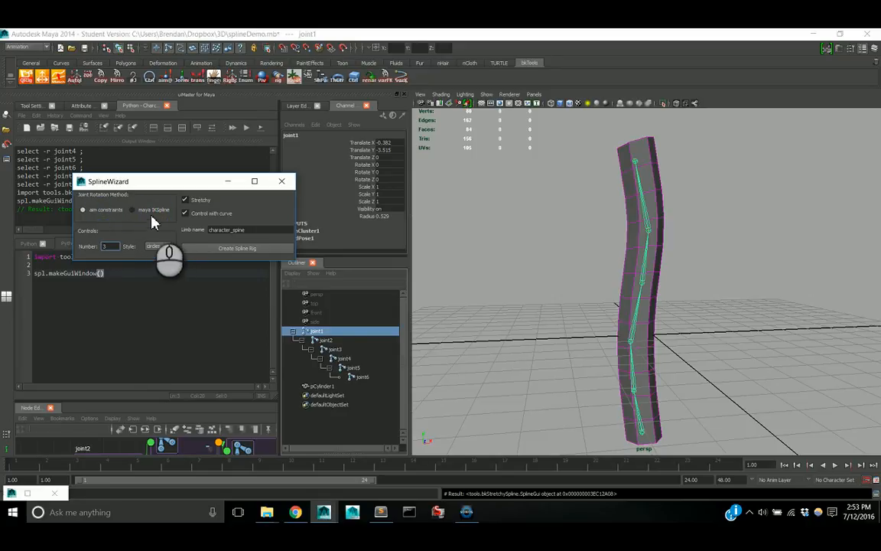
pyautogui.click(148, 215)
pyautogui.moveTo(350, 338); pyautogui.dragTo(372, 377)
pyautogui.click(332, 339)
pyautogui.click(328, 331)
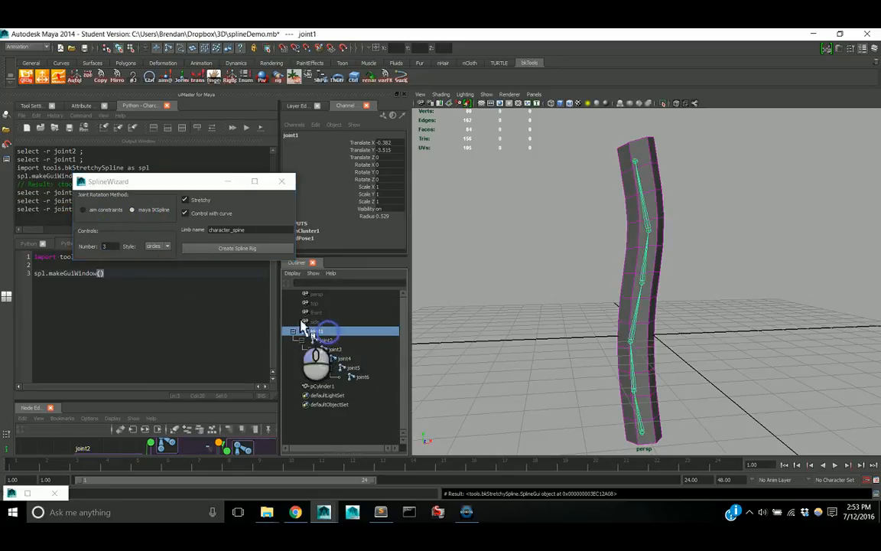
pyautogui.click(89, 212)
pyautogui.moveTo(136, 187); pyautogui.dragTo(147, 187)
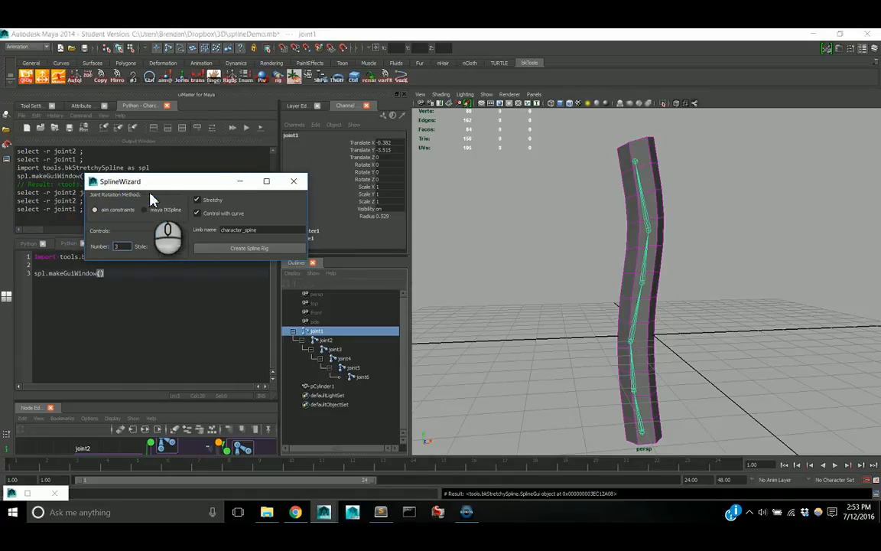
pyautogui.click(157, 216)
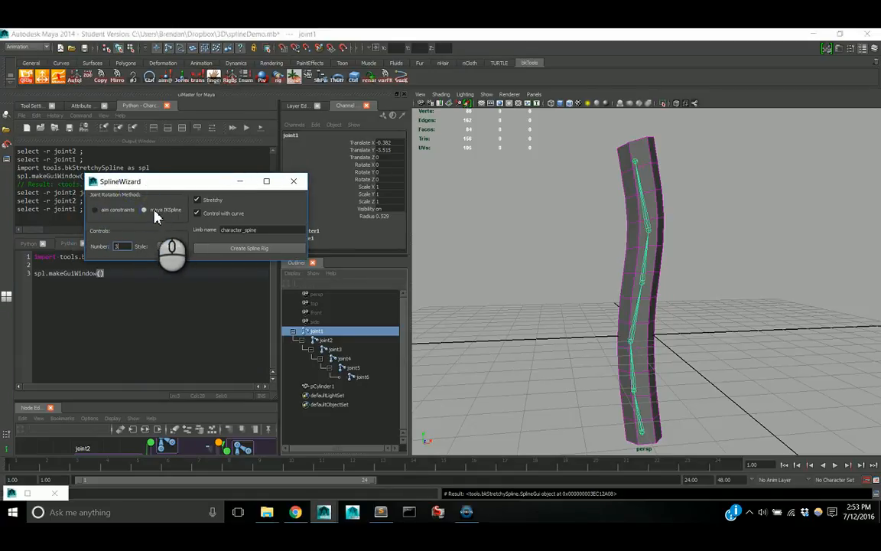
pyautogui.click(144, 211)
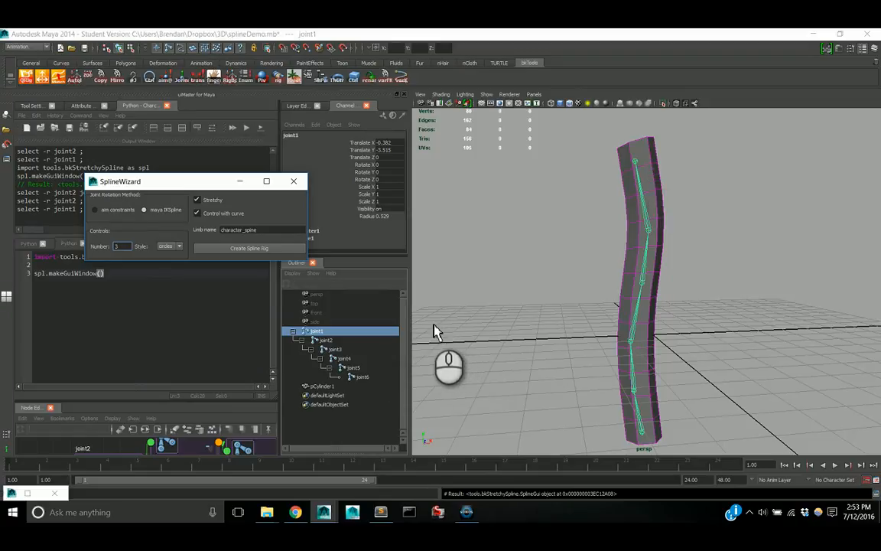
pyautogui.click(166, 210)
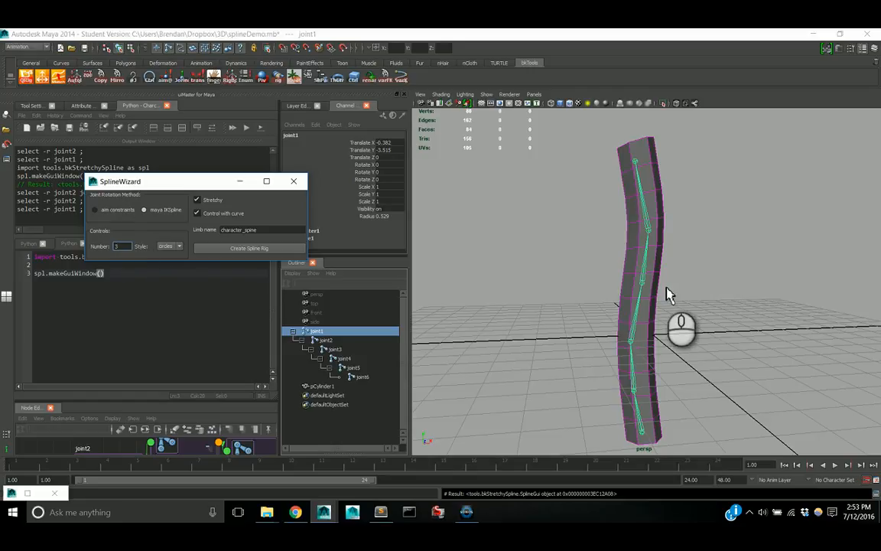
# Set the joint rotation method to aim constraints and the controls to number 2 with the boxes style.
pyautogui.click(117, 209)
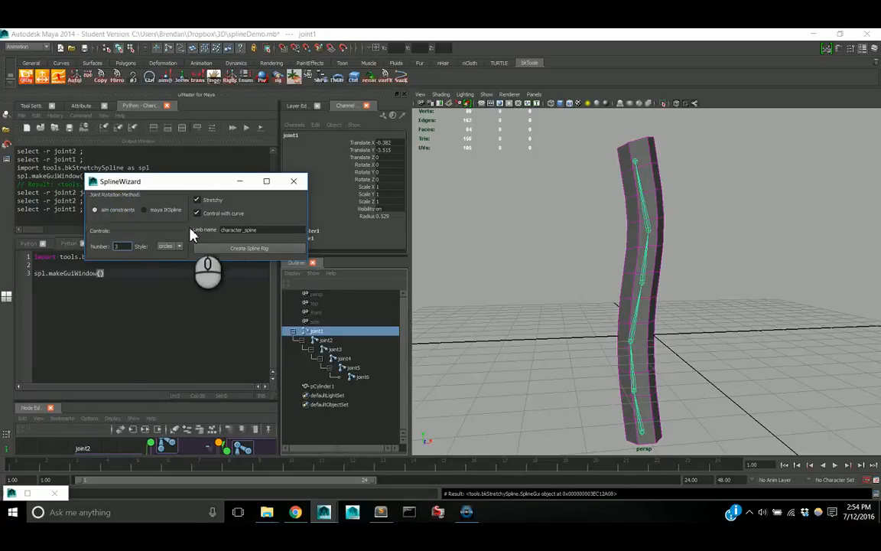
pyautogui.doubleClick(122, 246)
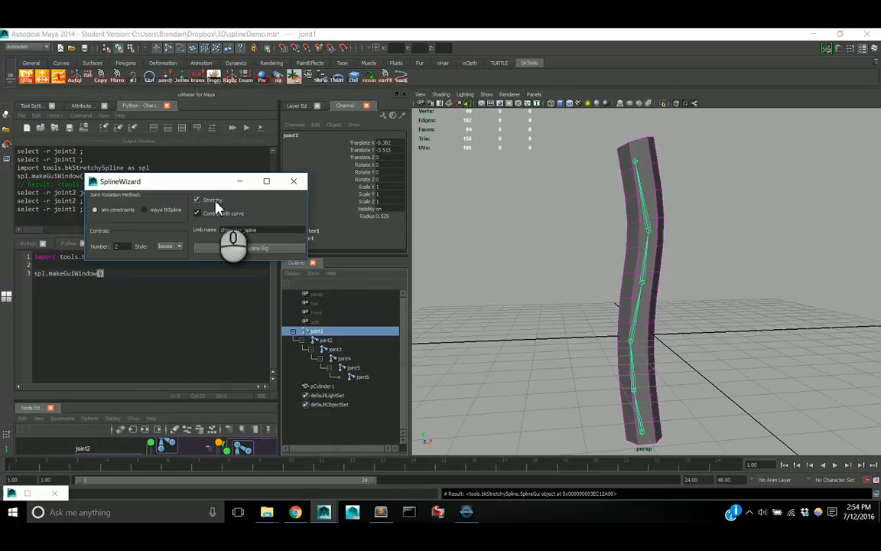
# Turn off Control with curve in the SplineWizard and set the limb name to c_spine.
pyautogui.click(224, 214)
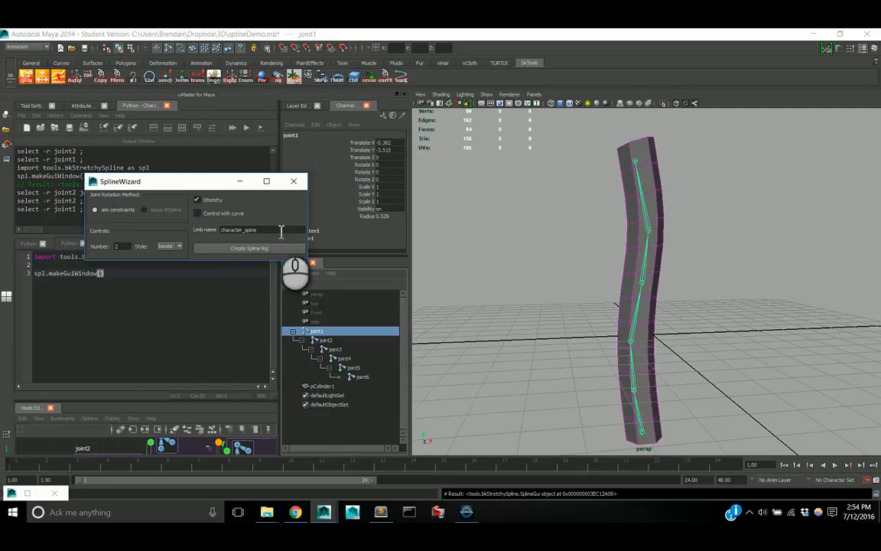
pyautogui.moveTo(275, 228); pyautogui.dragTo(183, 236)
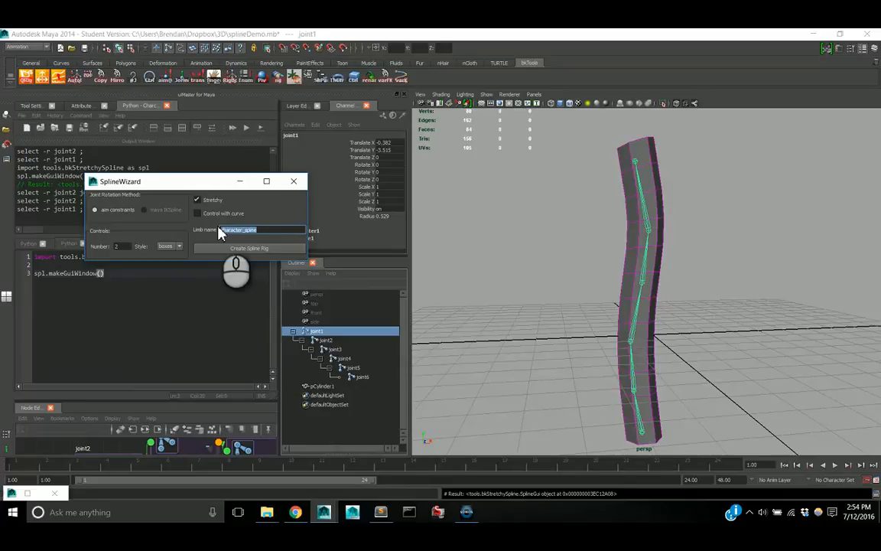
pyautogui.press('BackSpace')
pyautogui.write('c_spine')
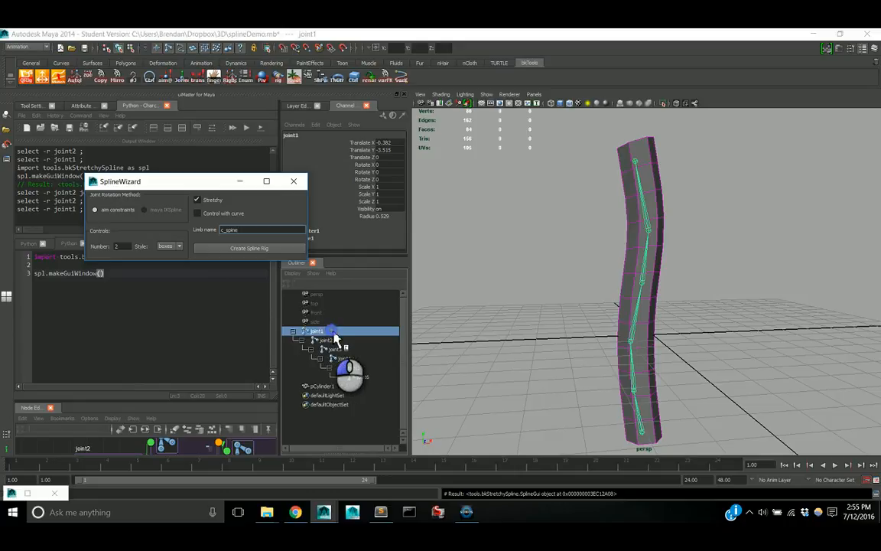
# Select joint1 through joint6 and create the spline rig from them, checking the generated control groups in the Outliner.
pyautogui.moveTo(334, 338); pyautogui.dragTo(373, 384)
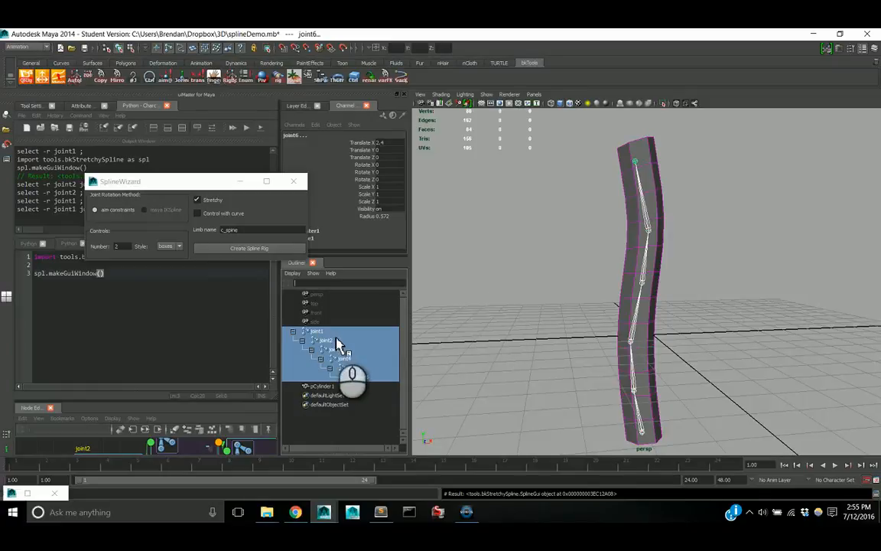
pyautogui.click(260, 252)
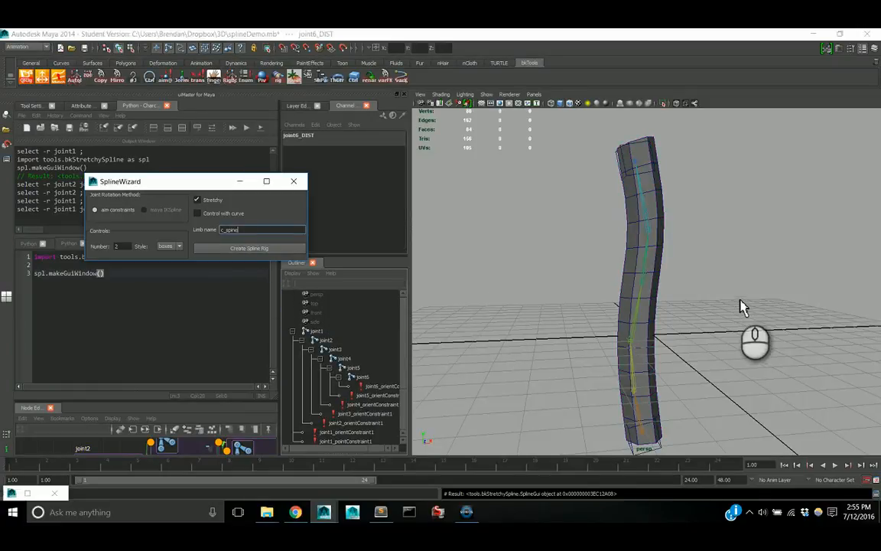
pyautogui.scroll(-3, 360, 398)
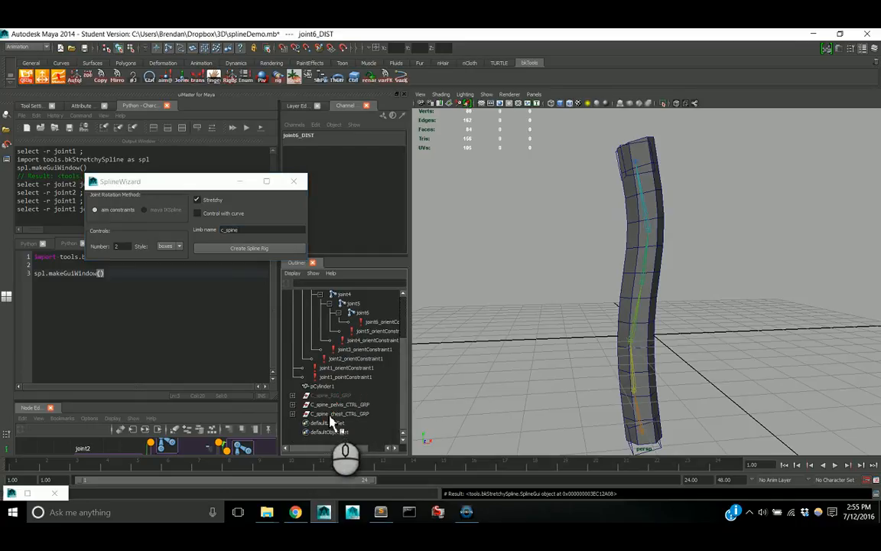
# Enlarge the C_spine_pelvis_CTRL box by scaling all its CVs about 2.95 times in Y and Z.
pyautogui.keyDown('alt'); pyautogui.moveTo(677, 357); pyautogui.dragTo(658, 306, button='middle'); pyautogui.keyUp('alt')
pyautogui.keyDown('alt'); pyautogui.moveTo(658, 306); pyautogui.dragTo(649, 355); pyautogui.keyUp('alt')
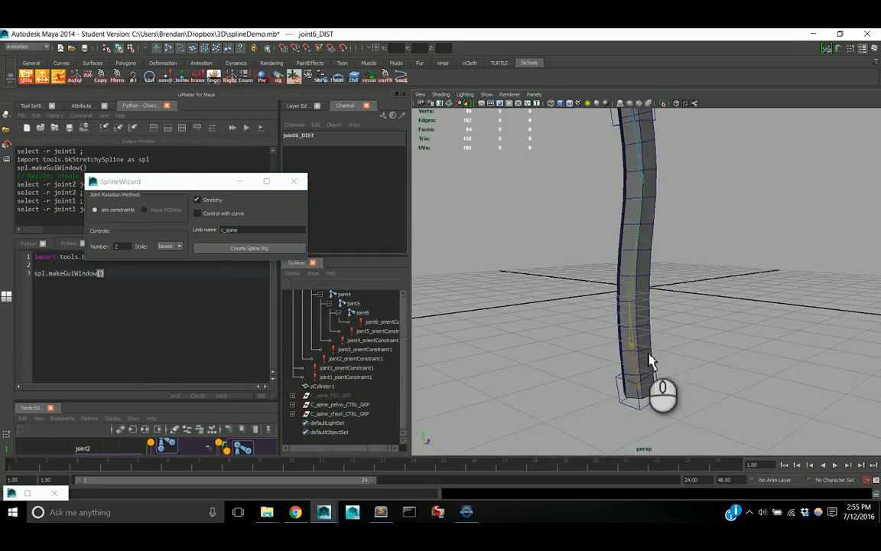
pyautogui.click(639, 417)
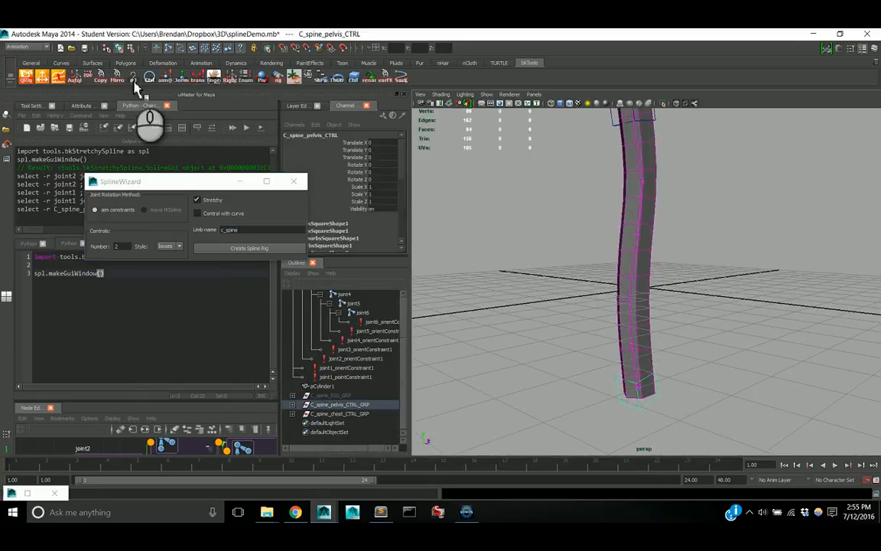
pyautogui.click(132, 47)
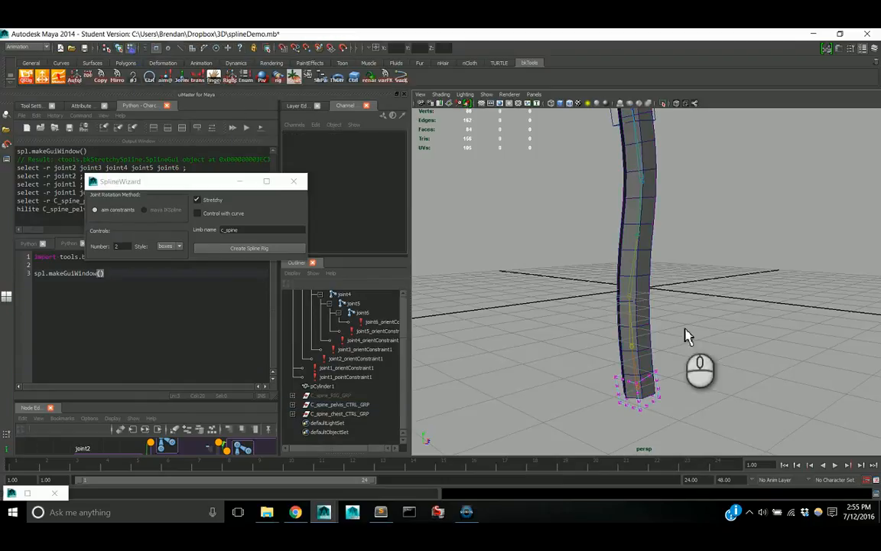
pyautogui.moveTo(692, 367); pyautogui.dragTo(658, 410)
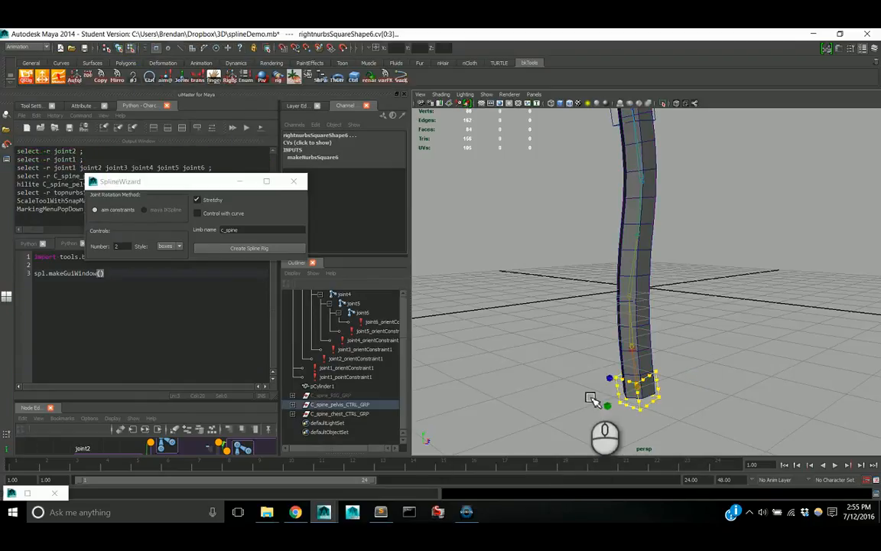
# Enlarge the C_spine_chest_CTRL box by scaling all its CVs about 3.2 times in Y and Z.
pyautogui.moveTo(586, 393)
pyautogui.keyDown('alt'); pyautogui.mouseDown()
pyautogui.moveTo(659, 388)
pyautogui.moveTo(663, 332)
pyautogui.moveTo(652, 266)
pyautogui.mouseUp(); pyautogui.keyUp('alt')
pyautogui.keyDown('alt'); pyautogui.moveTo(651, 264); pyautogui.dragTo(653, 368, button='middle'); pyautogui.keyUp('alt')
pyautogui.click(292, 413)
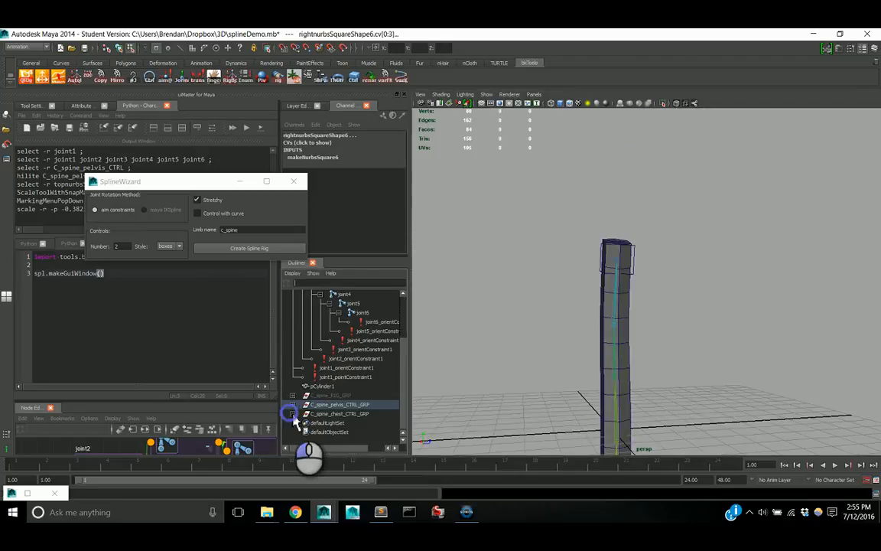
pyautogui.click(341, 423)
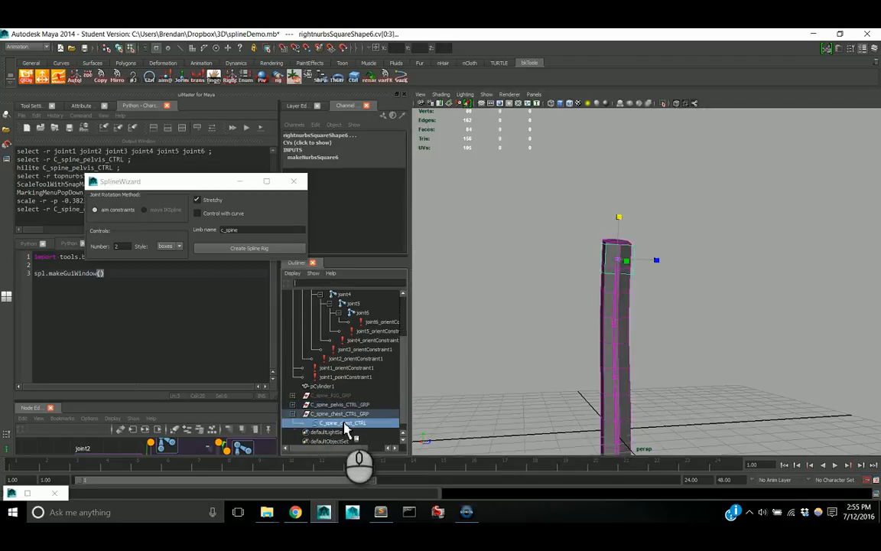
pyautogui.click(128, 50)
pyautogui.moveTo(559, 222); pyautogui.dragTo(638, 283)
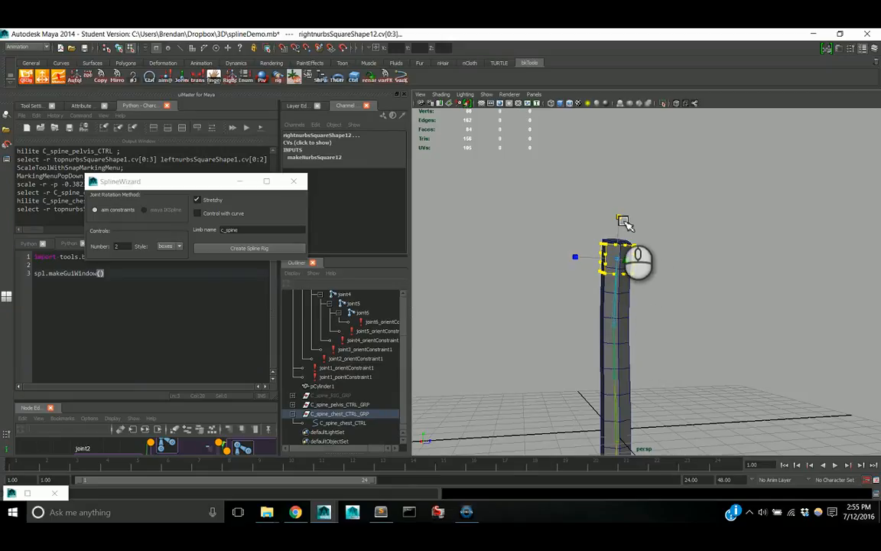
pyautogui.keyDown('ctrl'); pyautogui.moveTo(621, 218); pyautogui.dragTo(644, 132); pyautogui.keyUp('ctrl')
pyautogui.keyDown('alt'); pyautogui.moveTo(643, 206); pyautogui.dragTo(664, 210, button='middle'); pyautogui.keyUp('alt')
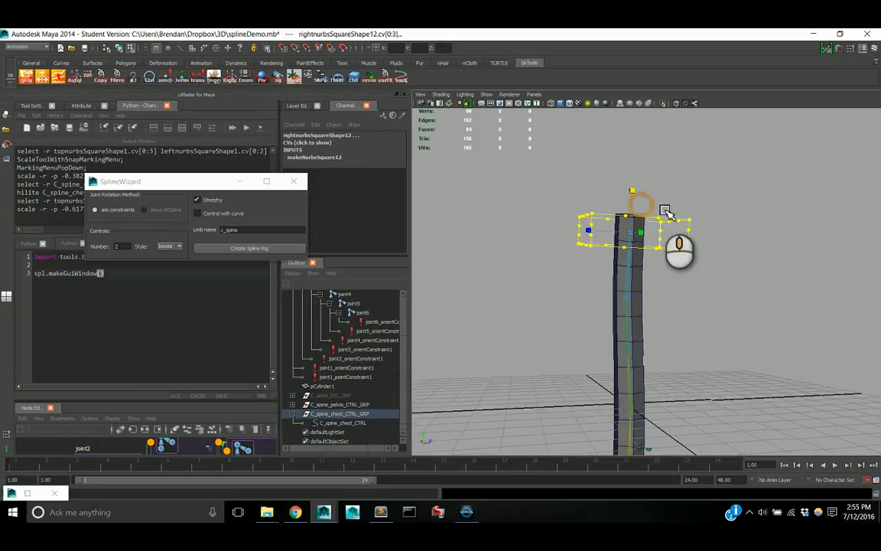
pyautogui.keyDown('alt'); pyautogui.moveTo(665, 212); pyautogui.dragTo(590, 301); pyautogui.keyUp('alt')
# Expand C_spine_pelvis_CTRL_GRP, return to object selection mode and clear the selection.
pyautogui.press('w')
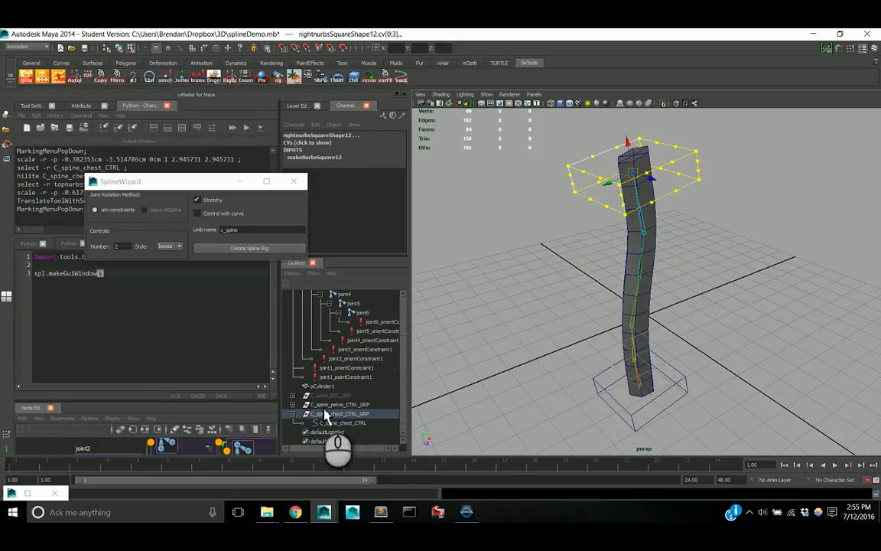
pyautogui.click(293, 404)
pyautogui.click(124, 47)
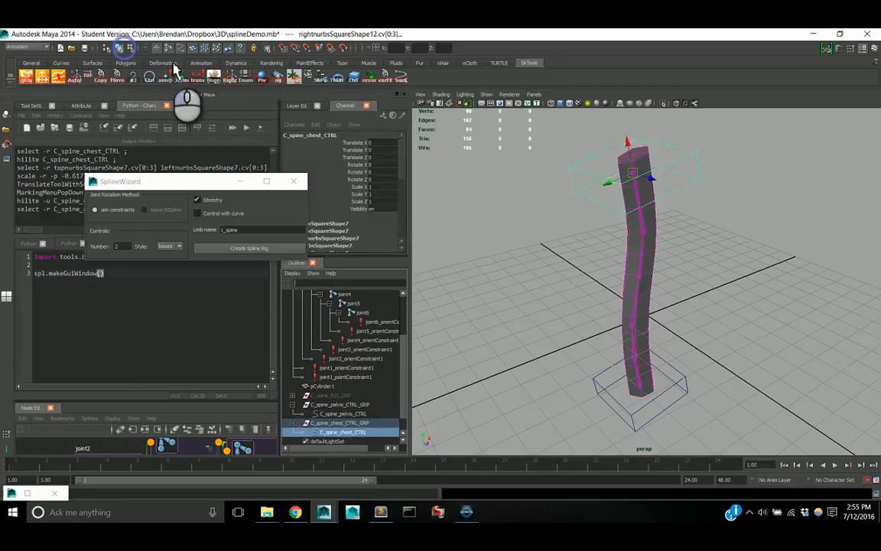
pyautogui.click(526, 252)
# Move C_spine_pelvis_CTRL around to test the stretch, ending at about 1.57, -0.28, 2.01 in X, Y, Z.
pyautogui.keyDown('alt'); pyautogui.moveTo(557, 310); pyautogui.dragTo(644, 314); pyautogui.keyUp('alt')
pyautogui.click(593, 399)
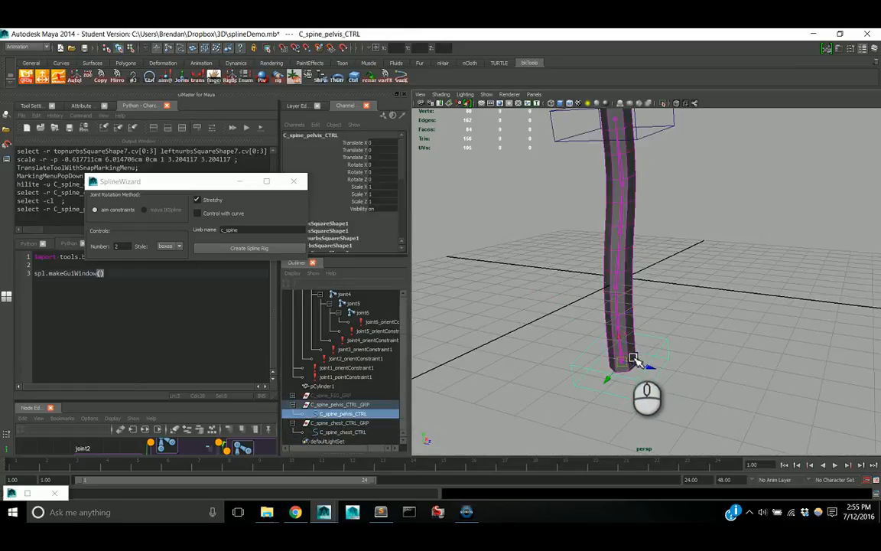
pyautogui.moveTo(625, 370); pyautogui.dragTo(726, 392)
pyautogui.keyDown('alt'); pyautogui.moveTo(727, 391); pyautogui.dragTo(714, 390, button='right'); pyautogui.keyUp('alt')
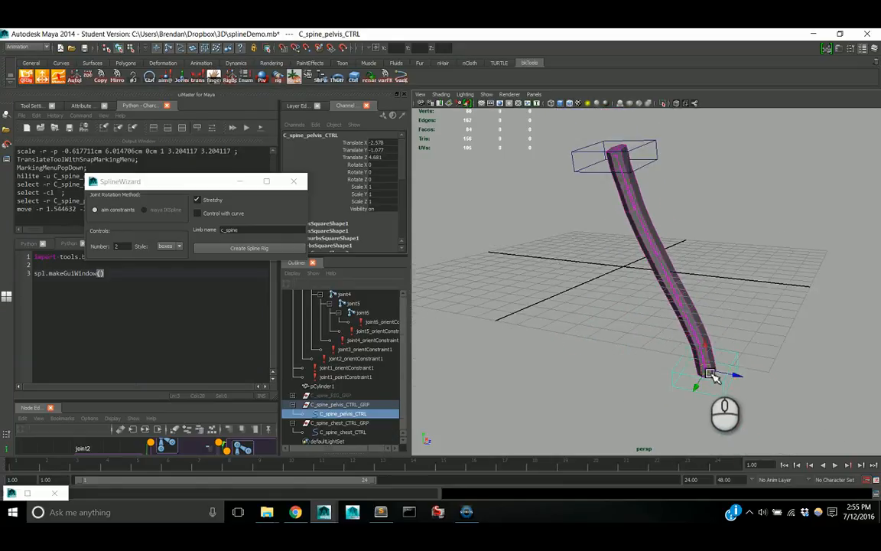
pyautogui.moveTo(707, 371); pyautogui.dragTo(761, 323)
pyautogui.keyDown('alt'); pyautogui.moveTo(690, 269); pyautogui.dragTo(703, 297); pyautogui.keyUp('alt')
# Turn the pelvis control about 36 degrees in Y and swing it back and forth around X to test the spine's twist.
pyautogui.press('e')
pyautogui.moveTo(677, 337); pyautogui.dragTo(535, 359)
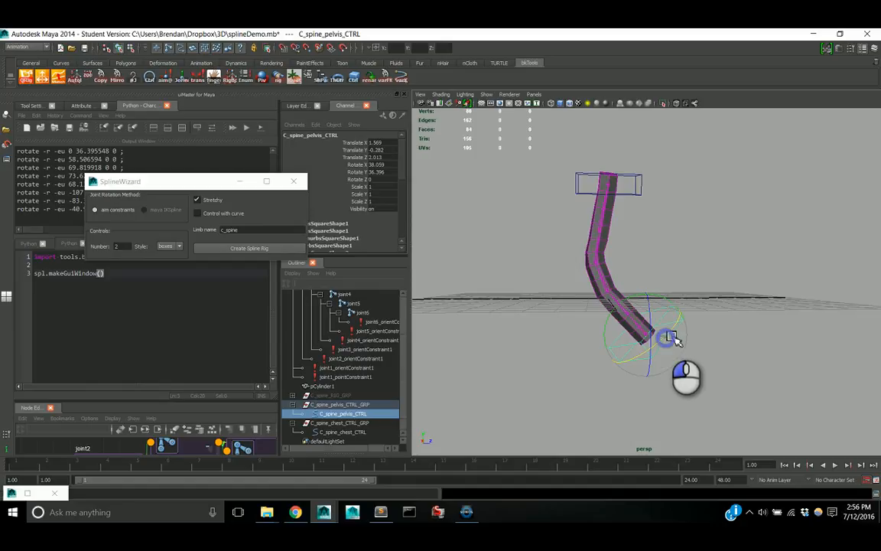
pyautogui.moveTo(671, 337); pyautogui.dragTo(698, 311)
pyautogui.keyDown('alt'); pyautogui.moveTo(696, 309); pyautogui.dragTo(639, 341); pyautogui.keyUp('alt')
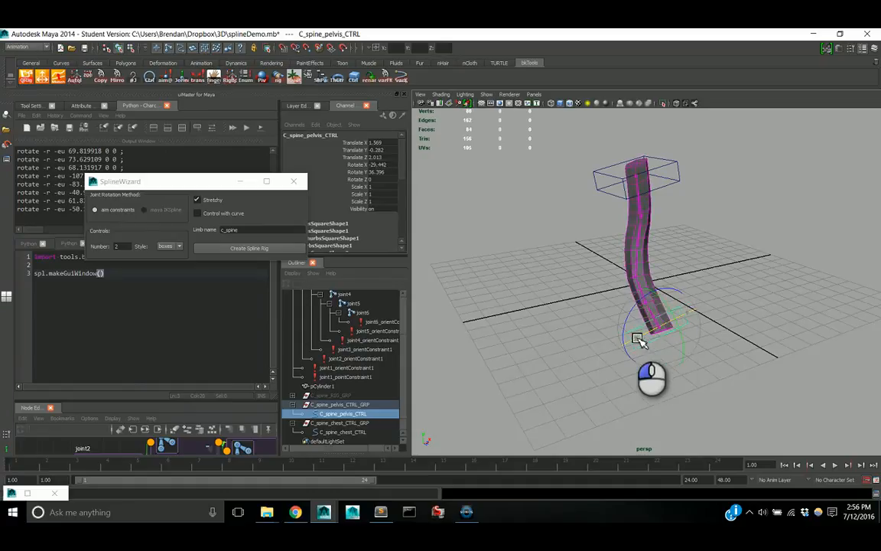
pyautogui.moveTo(692, 317)
pyautogui.mouseDown()
pyautogui.moveTo(650, 328)
pyautogui.moveTo(724, 307)
pyautogui.moveTo(652, 333)
pyautogui.moveTo(699, 322)
pyautogui.mouseUp()
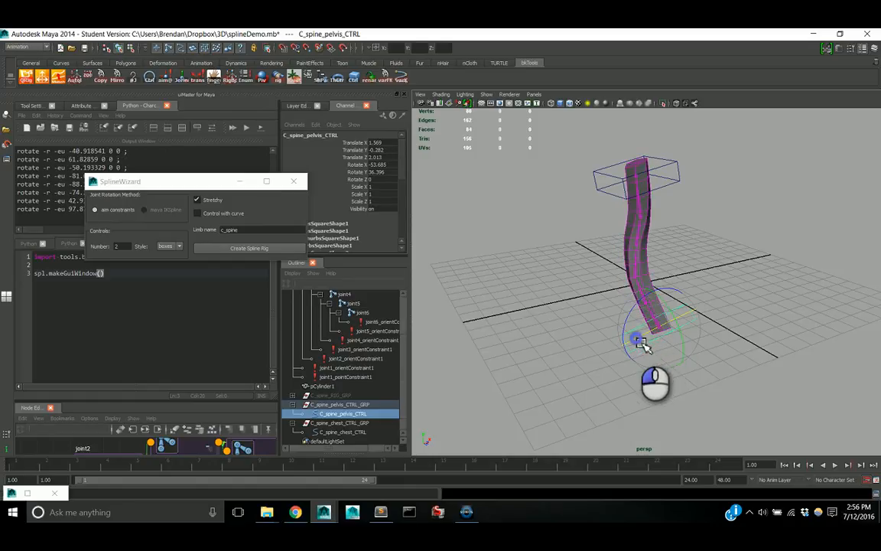
pyautogui.moveTo(641, 344); pyautogui.dragTo(669, 338)
# Undo the latest X rotations of the pelvis control and reset its Translate X, Y, Z and Rotate X, Y to 0.
pyautogui.hotkey('ctrl', 'z')
pyautogui.hotkey('ctrl', 'z')
pyautogui.hotkey('ctrl', 'z')
pyautogui.hotkey('ctrl', 'z')
pyautogui.hotkey('ctrl', 'z')
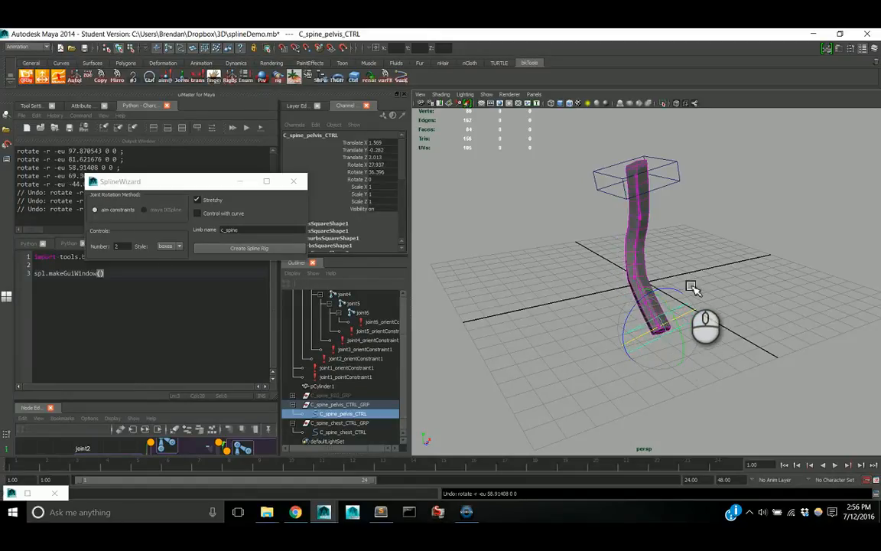
pyautogui.hotkey('ctrl', 'z')
pyautogui.hotkey('ctrl', 'z')
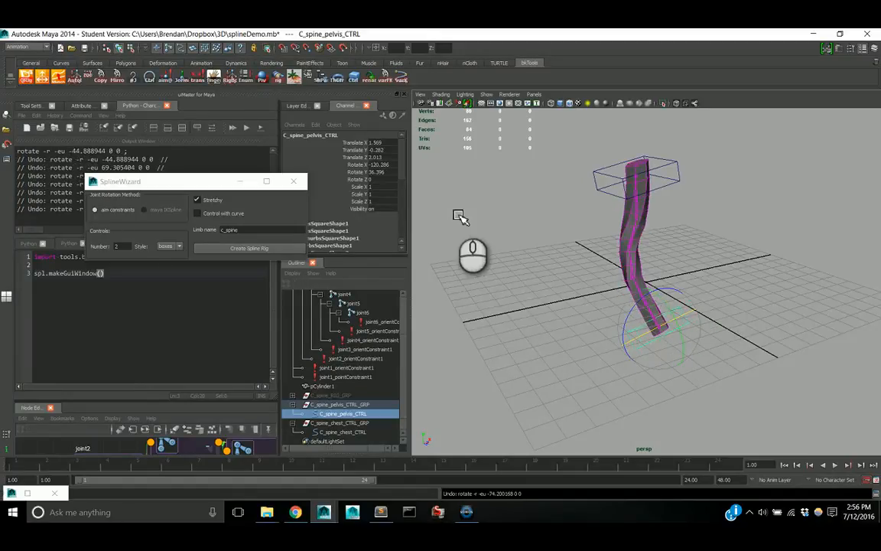
pyautogui.moveTo(382, 173); pyautogui.dragTo(387, 153)
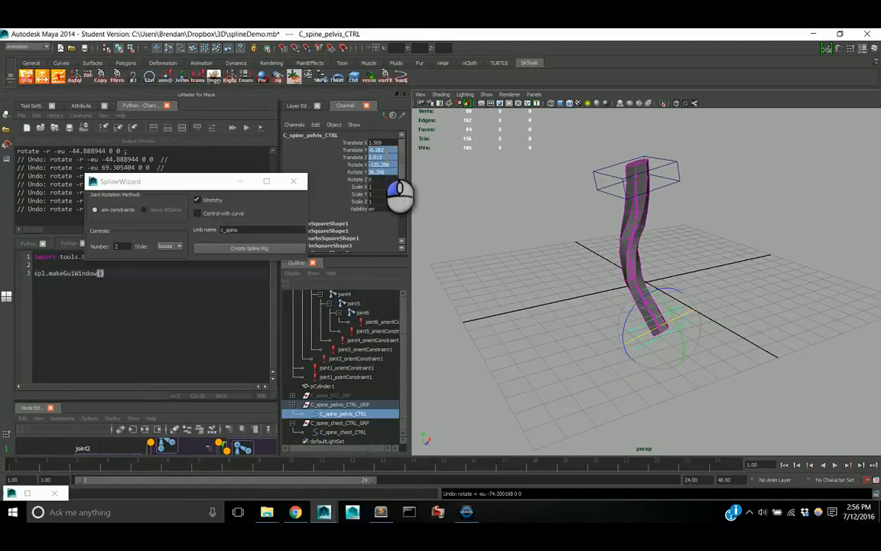
pyautogui.write('0')
pyautogui.press('Return')
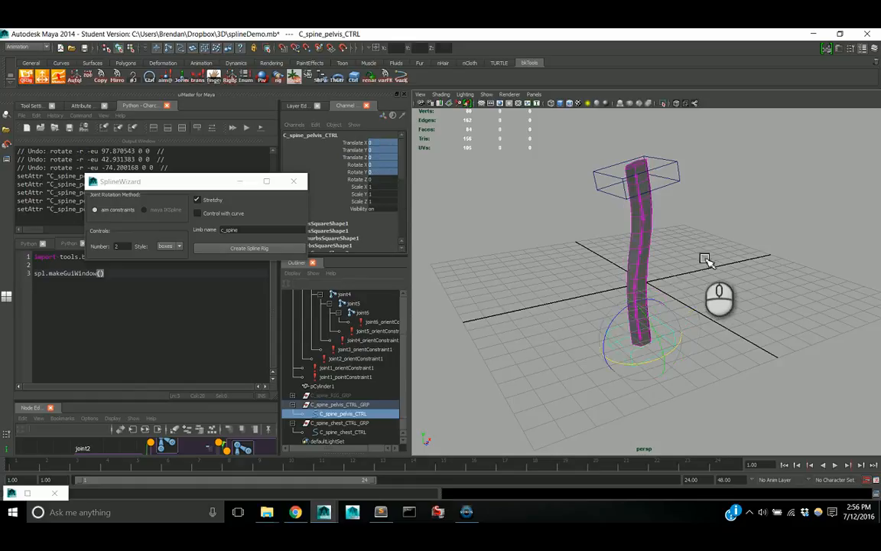
# Move C_spine_chest_CTRL down and to the side of the pelvis control, and rotate it about 98.8 degrees in Z to arch the spine.
pyautogui.keyDown('alt'); pyautogui.moveTo(703, 256); pyautogui.dragTo(624, 319); pyautogui.keyUp('alt')
pyautogui.keyDown('alt'); pyautogui.moveTo(594, 317); pyautogui.dragTo(594, 340, button='middle'); pyautogui.keyUp('alt')
pyautogui.keyDown('alt'); pyautogui.moveTo(594, 341); pyautogui.dragTo(640, 345); pyautogui.keyUp('alt')
pyautogui.keyDown('alt'); pyautogui.moveTo(642, 355); pyautogui.dragTo(644, 315, button='middle'); pyautogui.keyUp('alt')
pyautogui.keyDown('alt'); pyautogui.moveTo(644, 315); pyautogui.dragTo(654, 312); pyautogui.keyUp('alt')
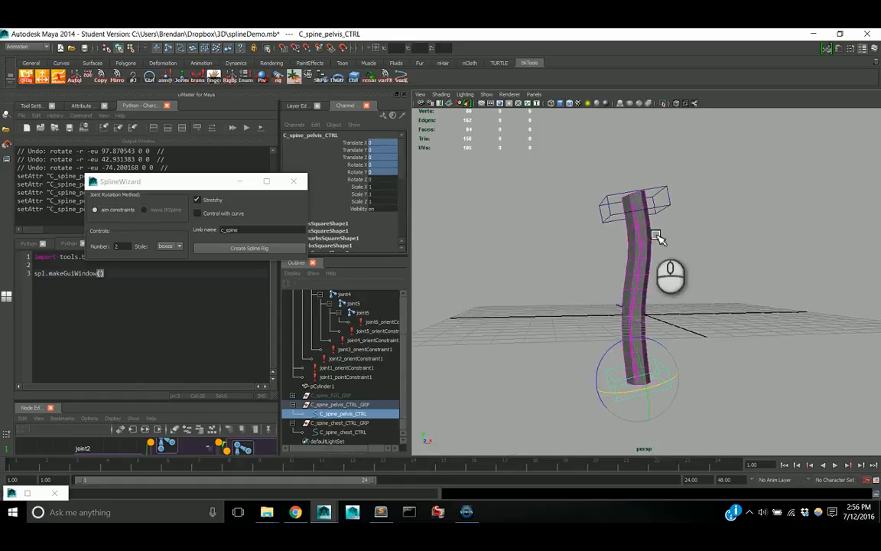
pyautogui.keyDown('alt'); pyautogui.moveTo(692, 217); pyautogui.dragTo(675, 293); pyautogui.keyUp('alt')
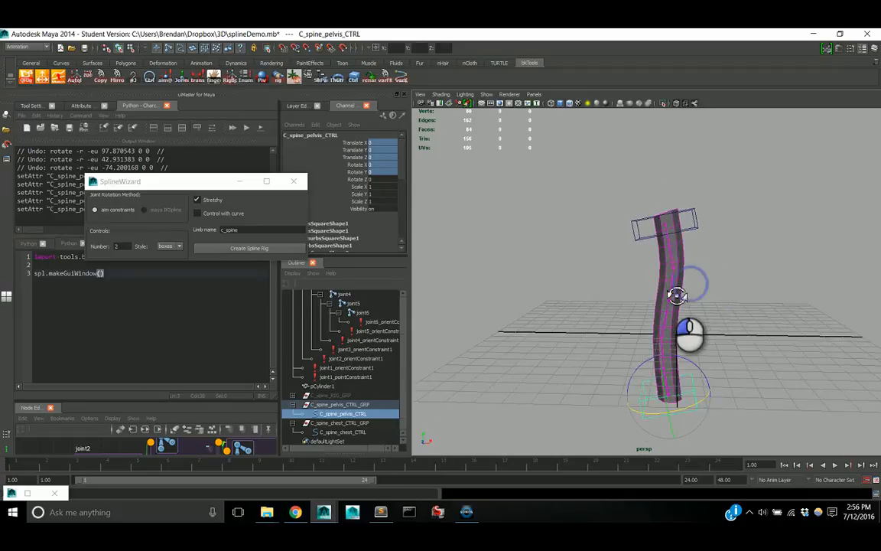
pyautogui.click(646, 230)
pyautogui.press('w')
pyautogui.moveTo(674, 237); pyautogui.dragTo(661, 276)
pyautogui.press('e')
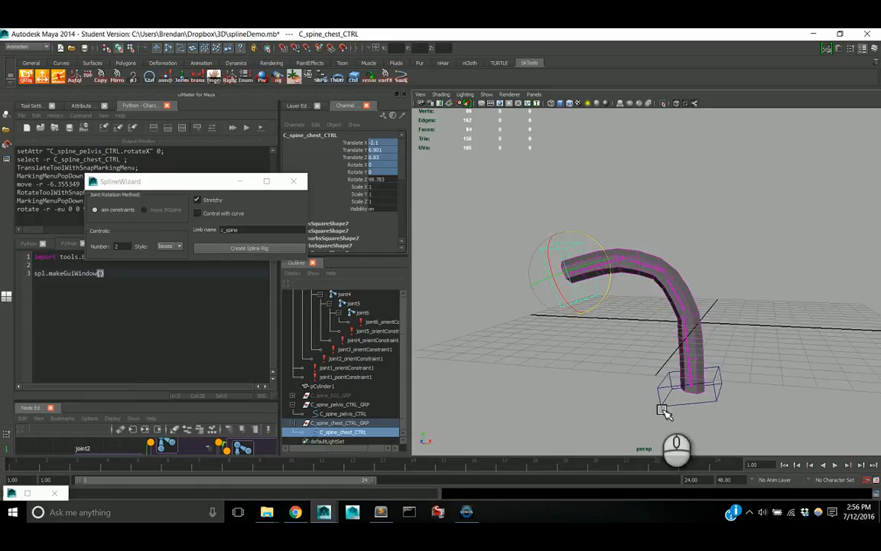
# Try rotating the pelvis control about 18 degrees in X and -40 degrees in Y, and undo both rotations.
pyautogui.click(693, 410)
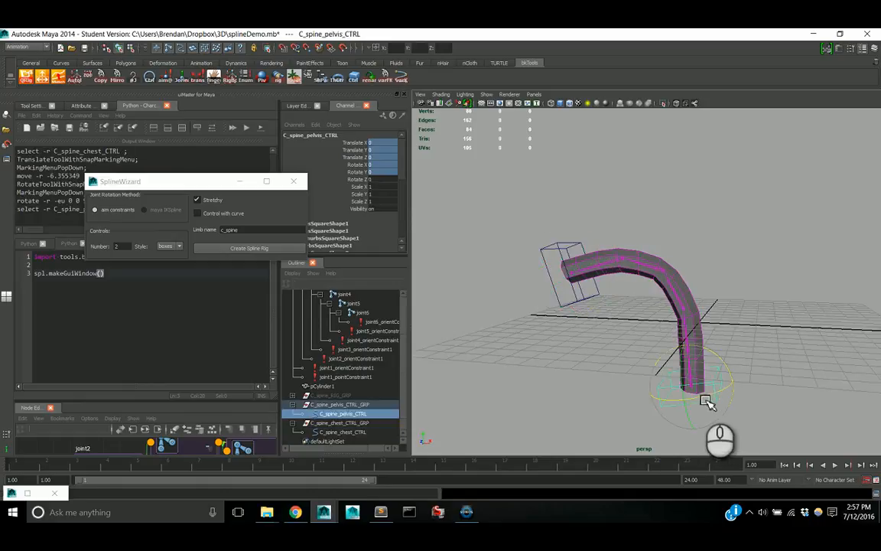
pyautogui.moveTo(704, 402); pyautogui.dragTo(668, 336)
pyautogui.press('e')
pyautogui.hotkey('ctrl', 'z')
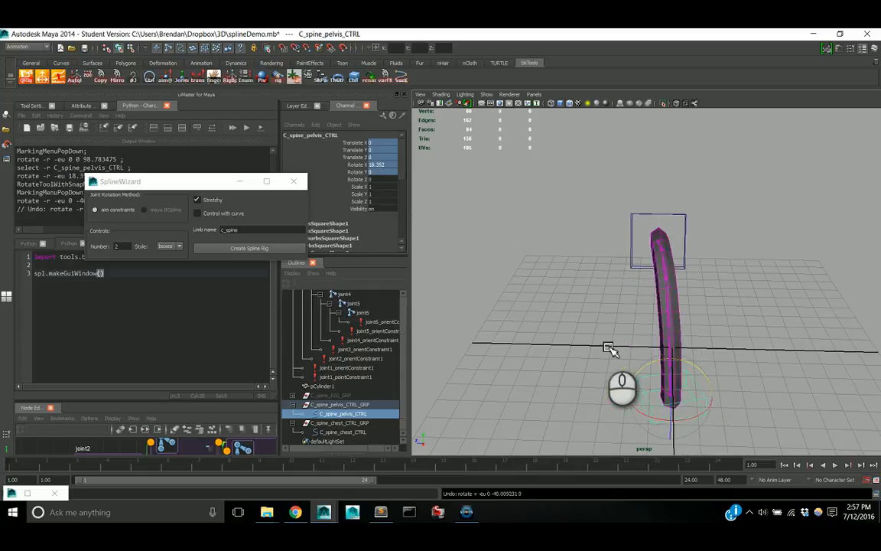
pyautogui.keyDown('alt'); pyautogui.moveTo(605, 342); pyautogui.dragTo(661, 322); pyautogui.keyUp('alt')
pyautogui.hotkey('ctrl', 'z')
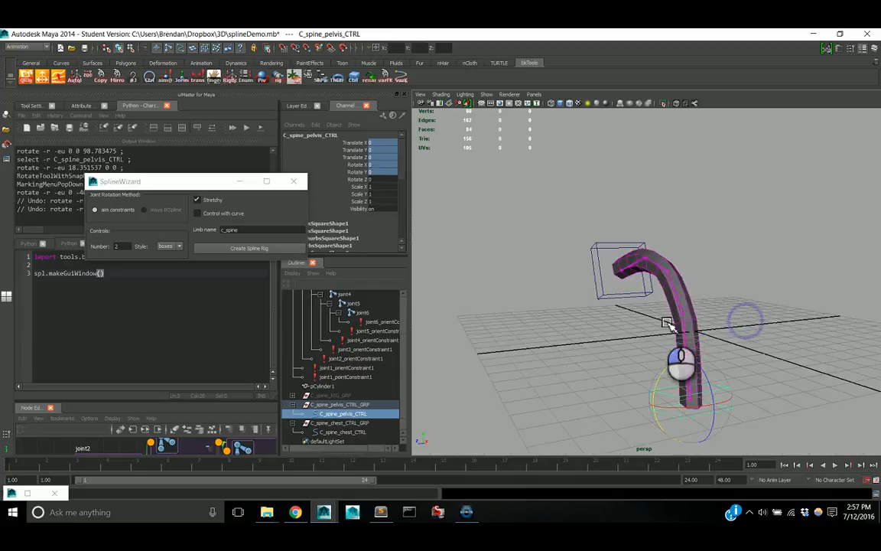
# Move the pelvis control to about 1.23, -0.90, -1.58 and rotate it about 11.9 degrees in Y.
pyautogui.press('w')
pyautogui.moveTo(696, 407); pyautogui.dragTo(753, 340)
pyautogui.press('e')
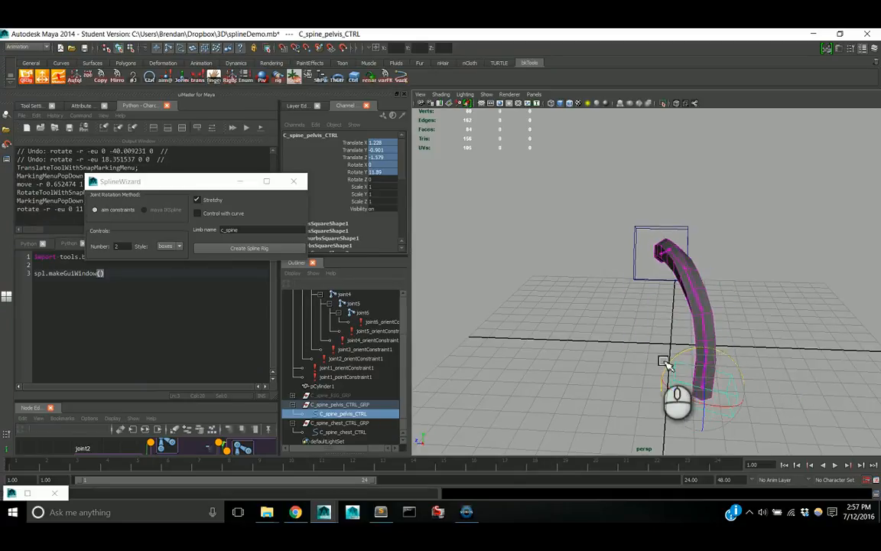
# Rotate the pelvis control to about 226 degrees in X, 32 degrees in Y and 35.5 degrees in Z.
pyautogui.keyDown('alt'); pyautogui.moveTo(660, 357); pyautogui.dragTo(748, 349); pyautogui.keyUp('alt')
pyautogui.moveTo(656, 329); pyautogui.dragTo(746, 351)
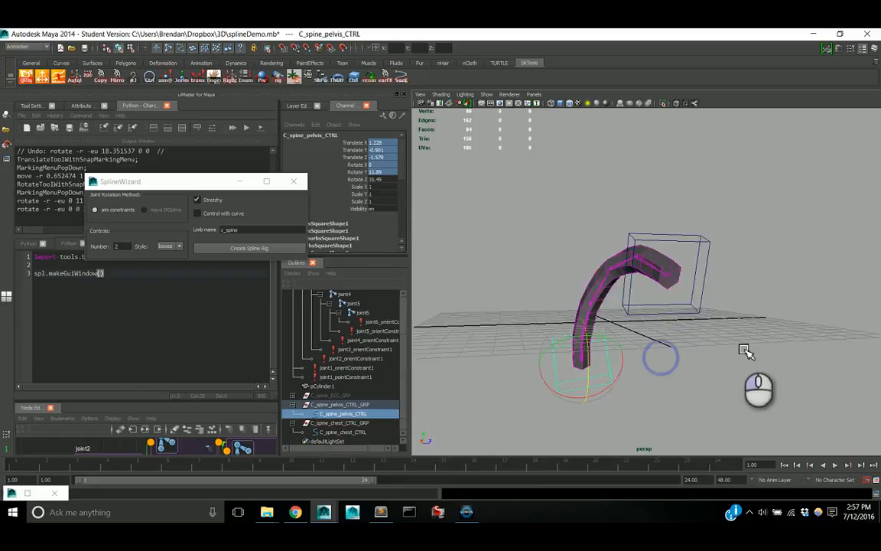
pyautogui.moveTo(607, 348); pyautogui.dragTo(630, 376)
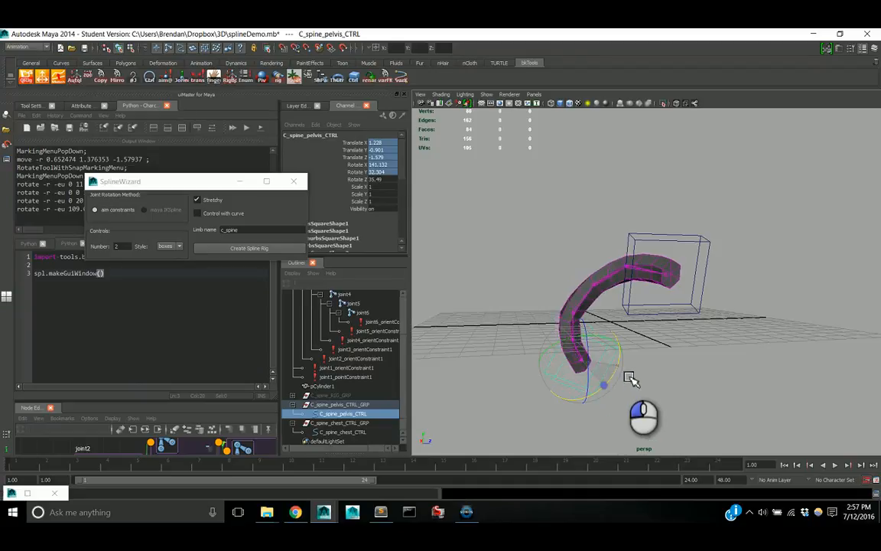
pyautogui.moveTo(633, 334); pyautogui.dragTo(615, 381)
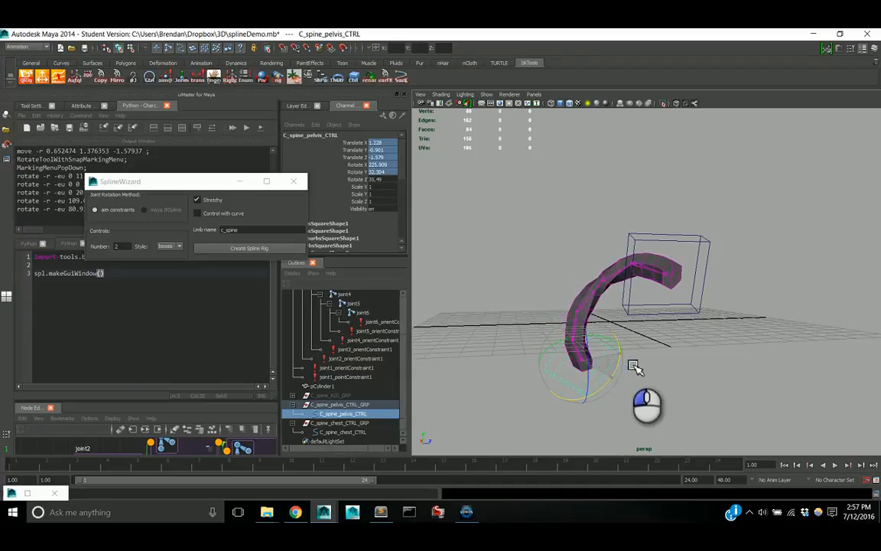
# Rotate the pelvis control further to about 305.6 degrees in X to twist the spine.
pyautogui.moveTo(627, 329); pyautogui.dragTo(620, 371)
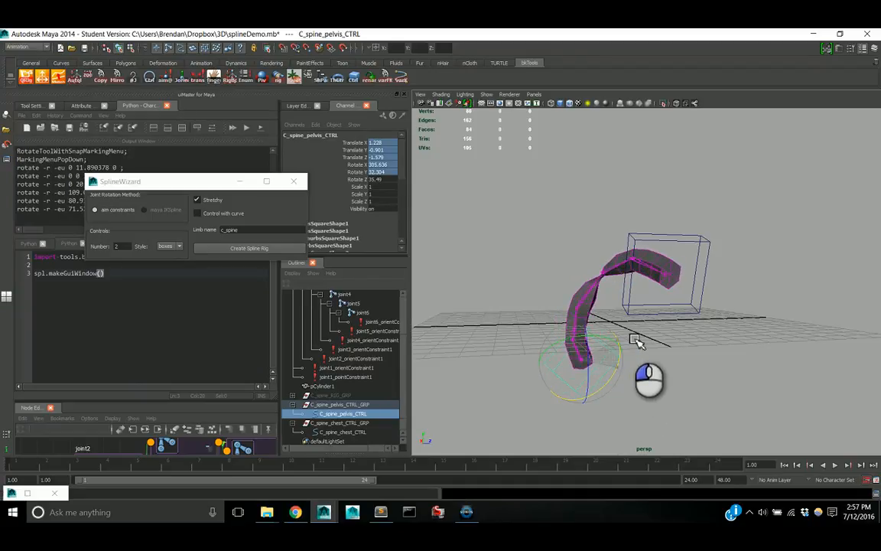
pyautogui.keyDown('alt'); pyautogui.moveTo(573, 332); pyautogui.dragTo(643, 340); pyautogui.keyUp('alt')
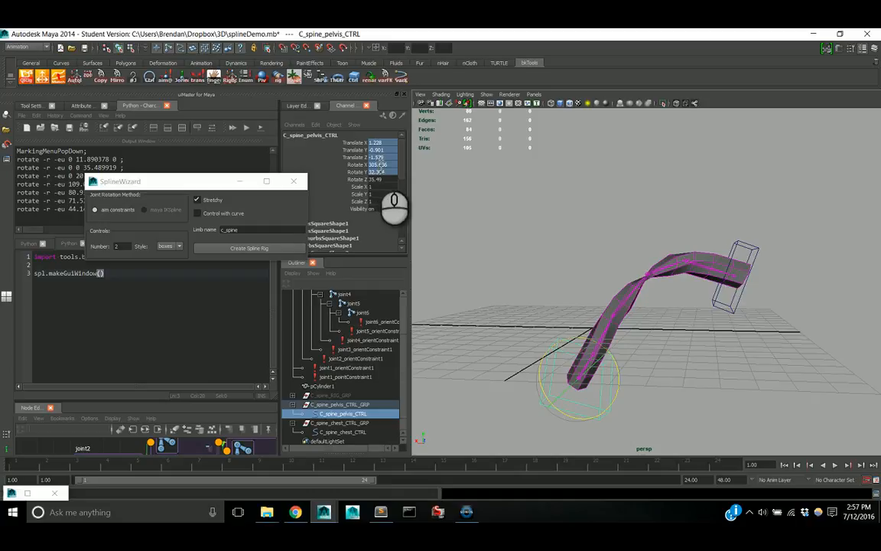
pyautogui.keyDown('alt'); pyautogui.moveTo(666, 264); pyautogui.dragTo(661, 343); pyautogui.keyUp('alt')
# Undo the pelvis control's latest rotations in X, Y and Z.
pyautogui.hotkey('ctrl', 'z')
pyautogui.hotkey('ctrl', 'z')
pyautogui.hotkey('ctrl', 'z')
pyautogui.hotkey('ctrl', 'z')
pyautogui.hotkey('ctrl', 'z')
pyautogui.hotkey('ctrl', 'z')
pyautogui.hotkey('ctrl', 'z')
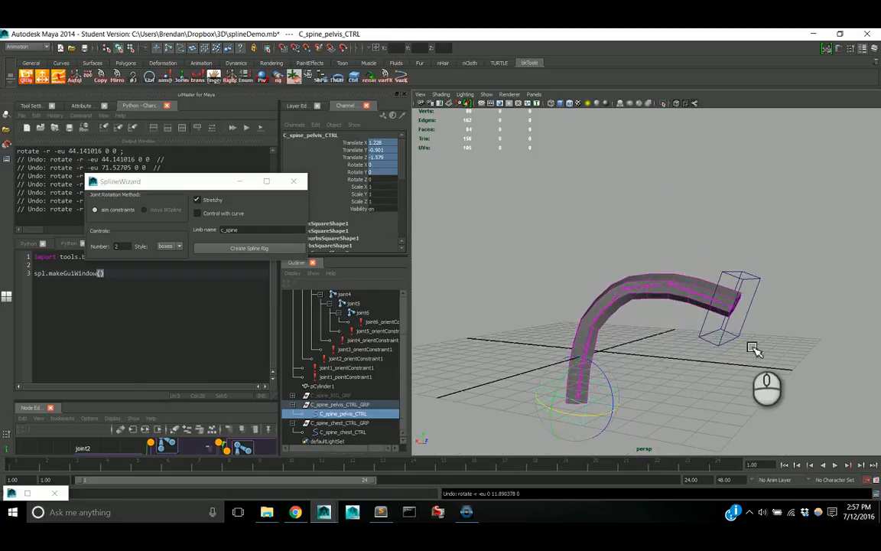
# Undo the chest control's changes and the zeroing of the pelvis control's transforms.
pyautogui.hotkey('ctrl', 'z')
pyautogui.hotkey('ctrl', 'z')
pyautogui.hotkey('ctrl', 'z')
pyautogui.hotkey('ctrl', 'z')
pyautogui.hotkey('ctrl', 'z')
pyautogui.hotkey('ctrl', 'z')
pyautogui.hotkey('ctrl', 'z')
pyautogui.hotkey('ctrl', 'z')
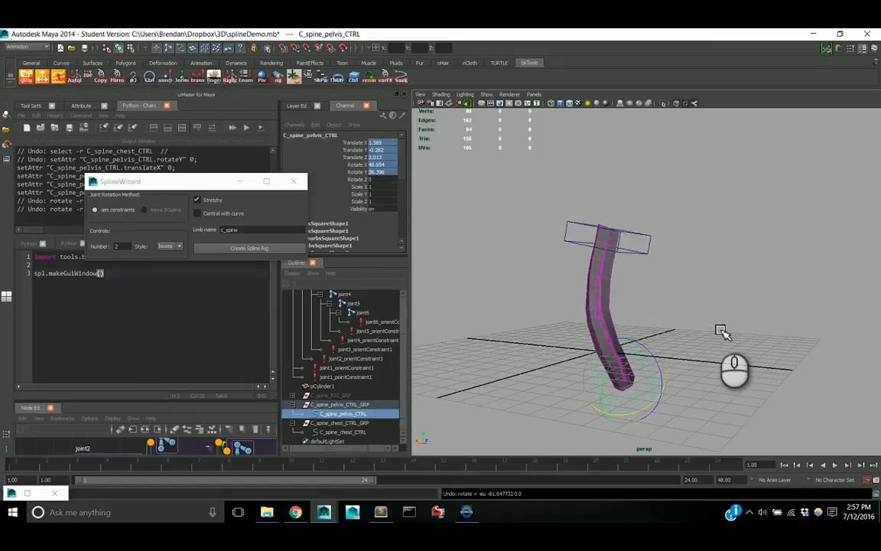
# Undo the earlier series of X rotations on the pelvis control.
pyautogui.hotkey('ctrl', 'z')
pyautogui.hotkey('ctrl', 'z')
pyautogui.hotkey('ctrl', 'z')
pyautogui.hotkey('ctrl', 'z')
pyautogui.hotkey('ctrl', 'z')
pyautogui.hotkey('ctrl', 'z')
pyautogui.hotkey('ctrl', 'z')
pyautogui.hotkey('ctrl', 'z')
pyautogui.hotkey('ctrl', 'z')
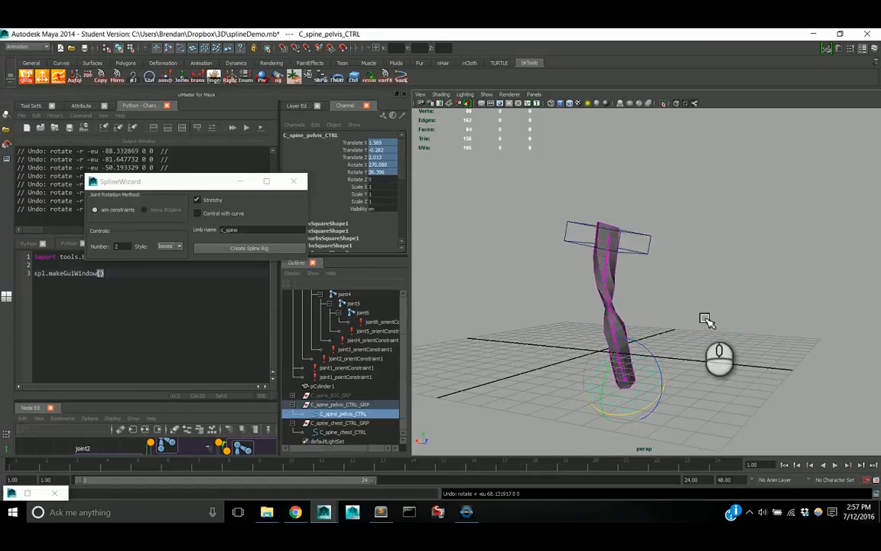
# Undo the pelvis control's remaining changes and the resizing of both box control shapes.
pyautogui.hotkey('ctrl', 'z')
pyautogui.hotkey('ctrl', 'z')
pyautogui.hotkey('ctrl', 'z')
pyautogui.hotkey('ctrl', 'z')
pyautogui.hotkey('ctrl', 'z')
pyautogui.hotkey('ctrl', 'z')
pyautogui.hotkey('ctrl', 'z')
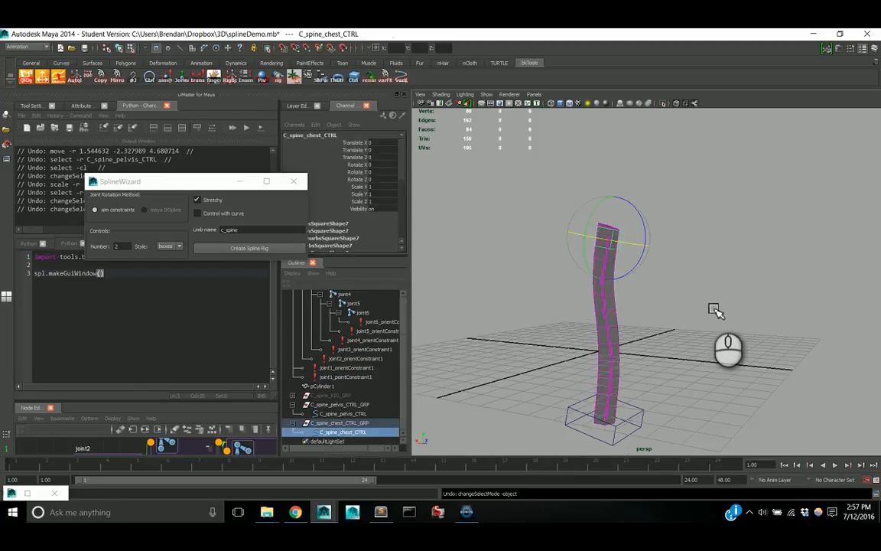
pyautogui.hotkey('ctrl', 'z')
pyautogui.hotkey('ctrl', 'z')
pyautogui.hotkey('ctrl', 'z')
pyautogui.hotkey('ctrl', 'z')
pyautogui.hotkey('ctrl', 'z')
pyautogui.hotkey('ctrl', 'z')
pyautogui.hotkey('ctrl', 'z')
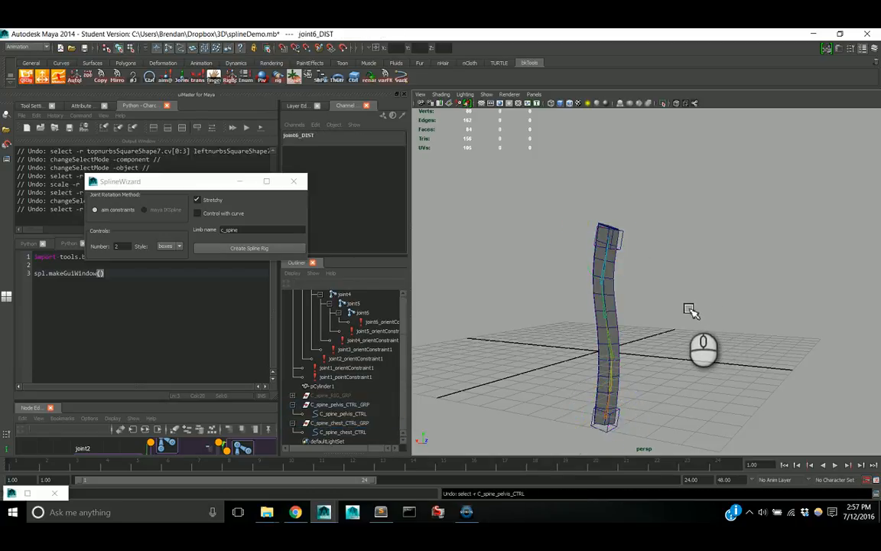
# Undo the creation of the spline rig to return to the bare skinned joint chain.
pyautogui.keyDown('alt'); pyautogui.moveTo(688, 326); pyautogui.dragTo(719, 353); pyautogui.keyUp('alt')
pyautogui.keyDown('alt'); pyautogui.moveTo(677, 285); pyautogui.dragTo(671, 304); pyautogui.keyUp('alt')
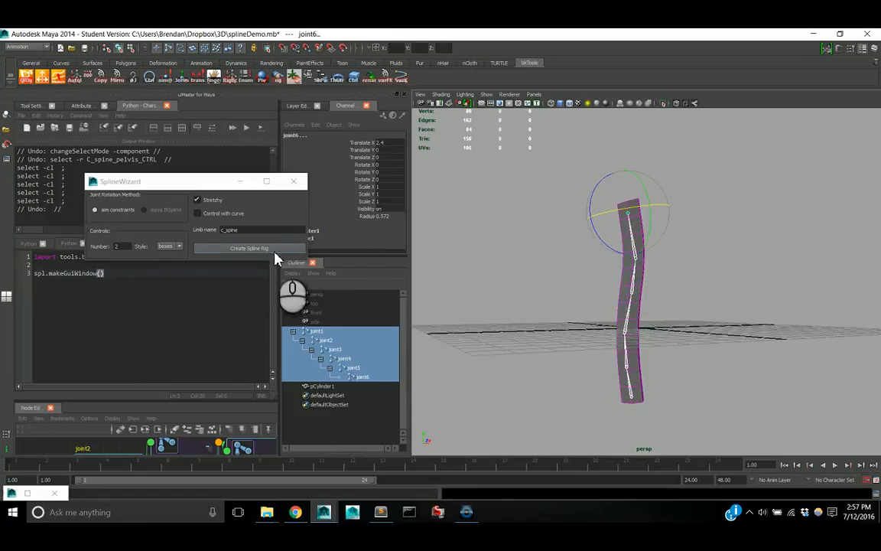
pyautogui.hotkey('shift', 'z')
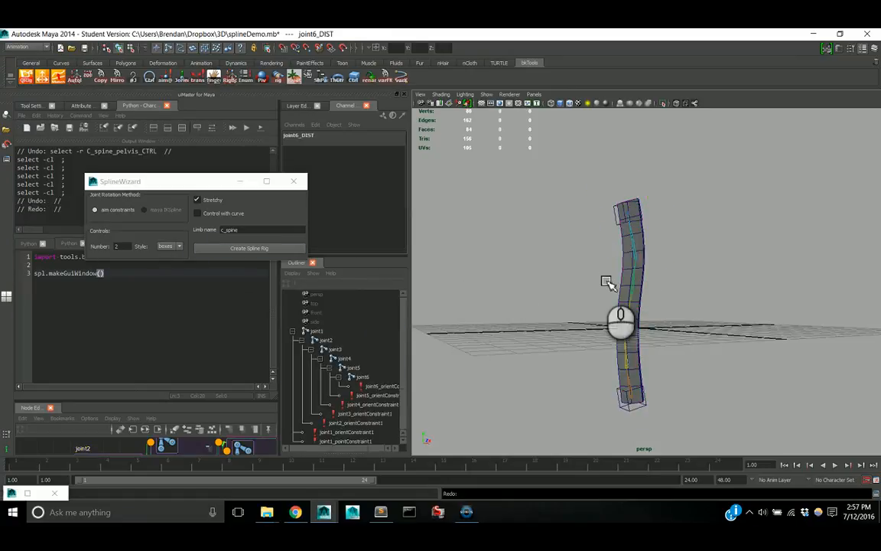
pyautogui.hotkey('ctrl', 'z')
pyautogui.keyDown('alt'); pyautogui.moveTo(588, 275); pyautogui.dragTo(586, 295, button='middle'); pyautogui.keyUp('alt')
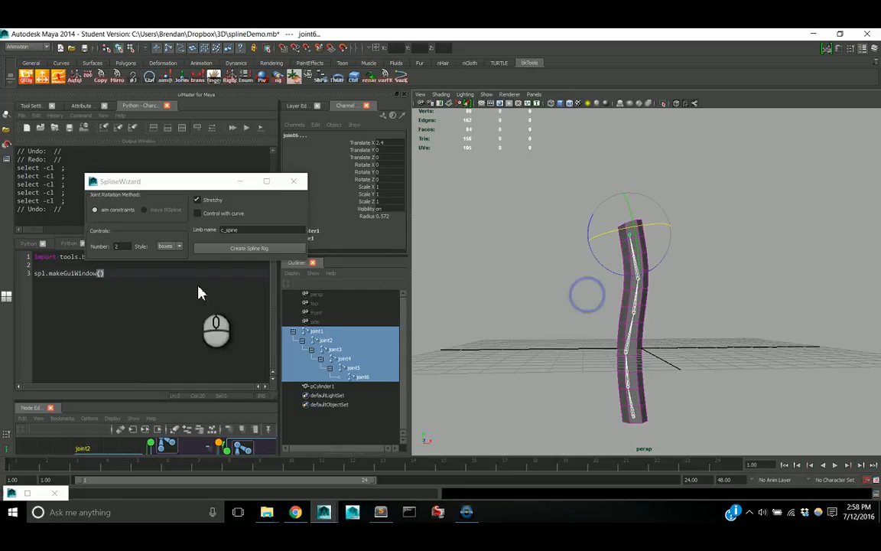
# Enable Control with curve in SplineWizard, with aim constraints as the joint rotation method.
pyautogui.click(215, 215)
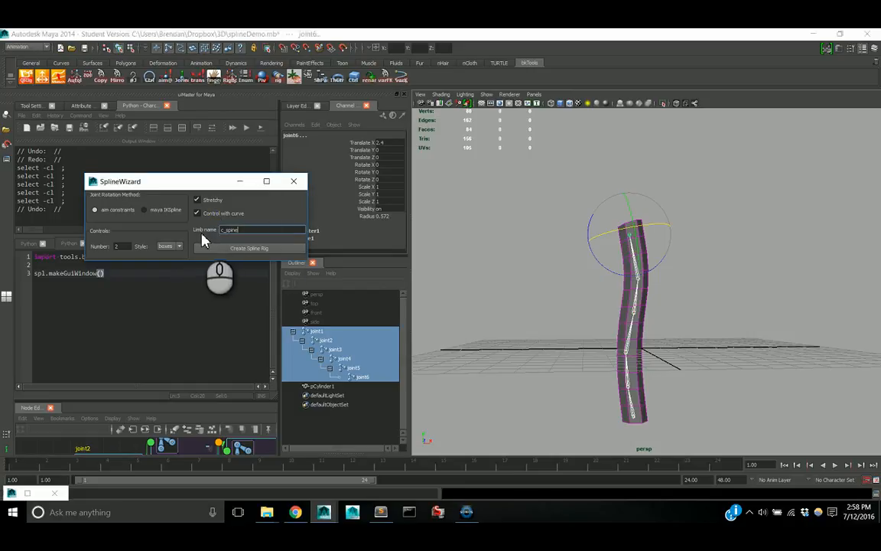
pyautogui.click(161, 214)
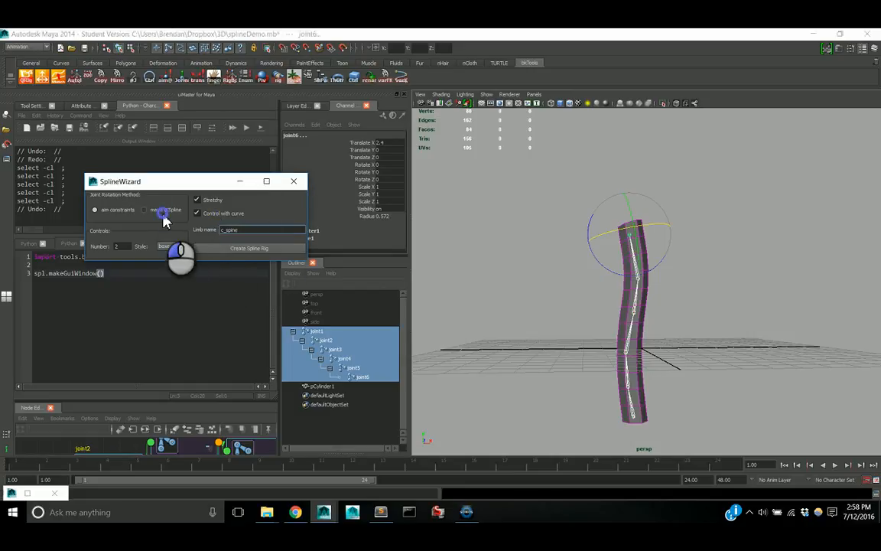
pyautogui.click(117, 216)
pyautogui.click(155, 212)
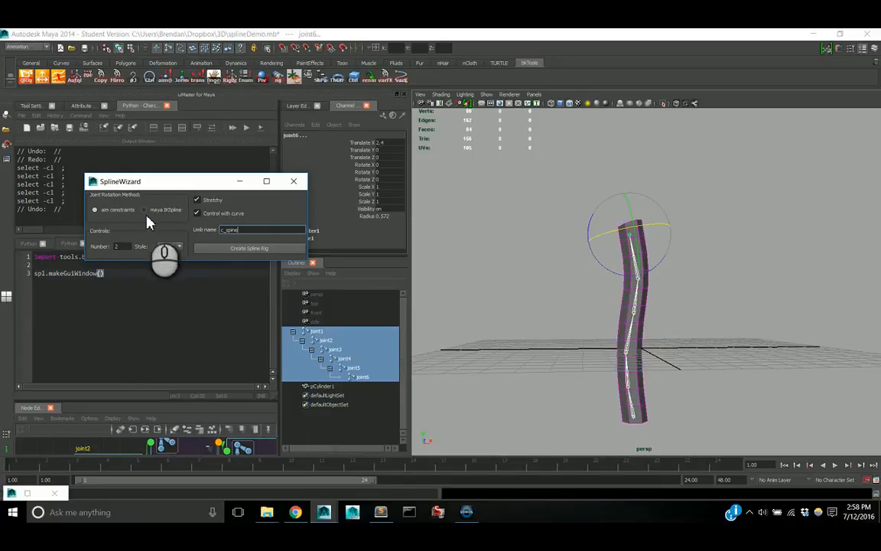
# Create the c_spine rig with box controls, select its pelvis control, and undo the rig creation.
pyautogui.click(228, 249)
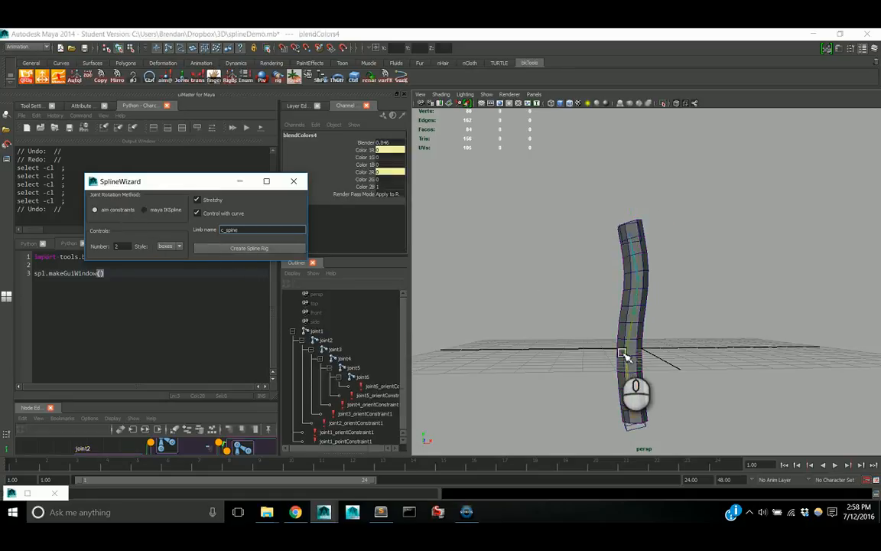
pyautogui.keyDown('alt'); pyautogui.moveTo(623, 356); pyautogui.dragTo(625, 428); pyautogui.keyUp('alt')
pyautogui.click(624, 403)
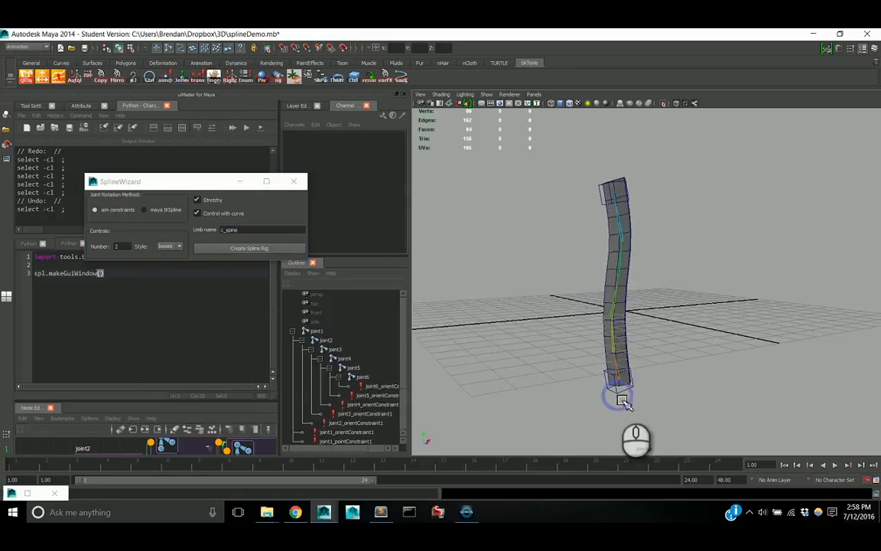
pyautogui.click(620, 394)
pyautogui.hotkey('ctrl', 'z')
pyautogui.hotkey('ctrl', 'z')
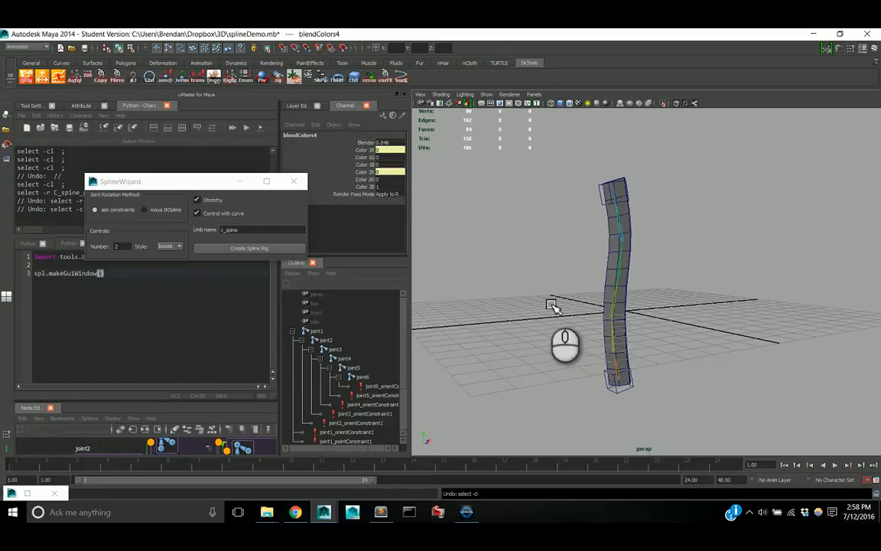
pyautogui.hotkey('ctrl', 'z')
# Set the control style to circles and create the c_spine spline rig.
pyautogui.click(169, 248)
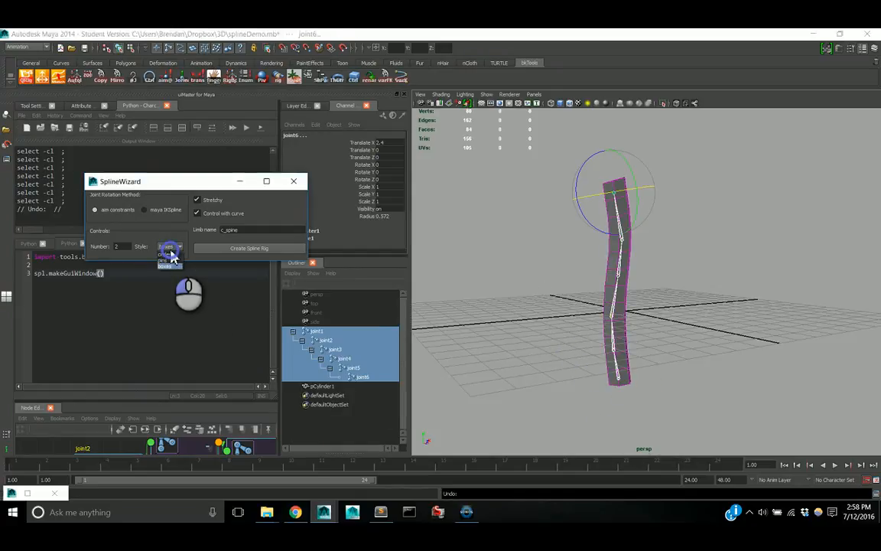
pyautogui.click(165, 255)
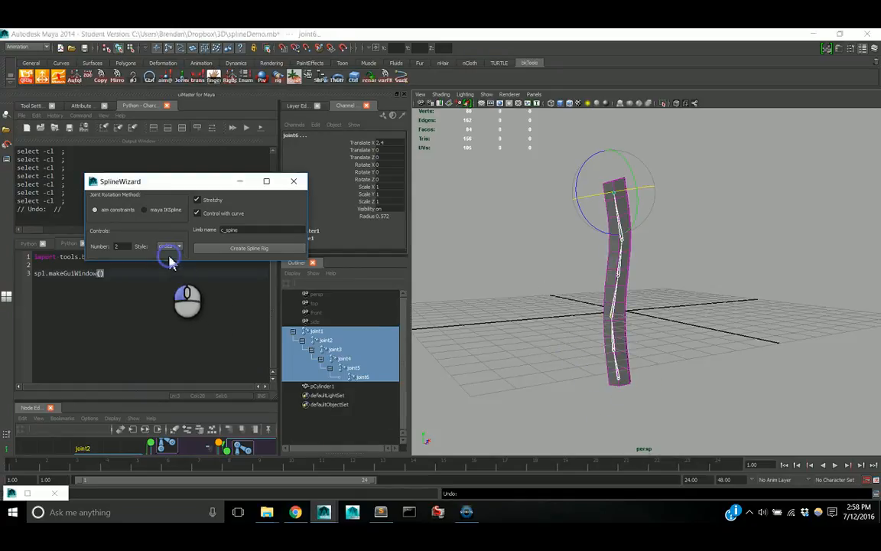
pyautogui.click(216, 252)
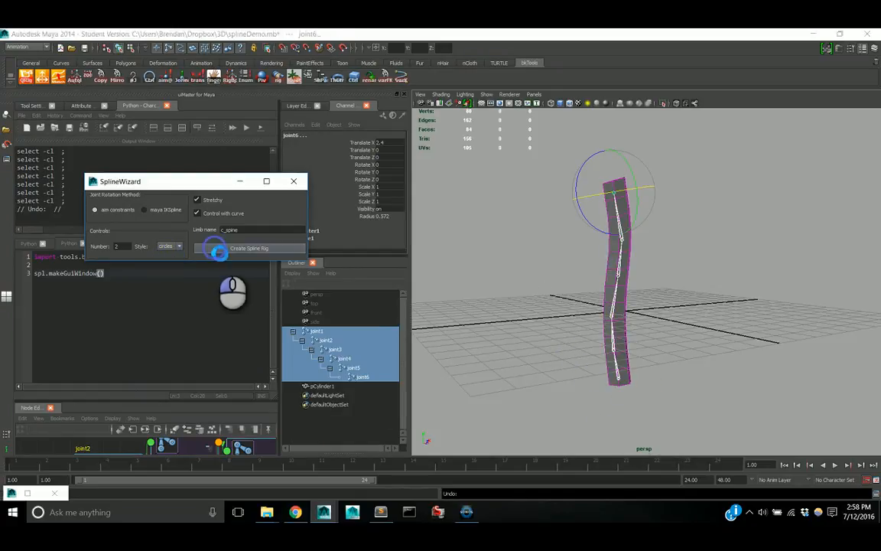
# Move the circular C_spine_pelvis_CTRL to about 0.25, -0.45, 3.80 to bend the spine.
pyautogui.click(602, 388)
pyautogui.click(604, 382)
pyautogui.keyDown('alt'); pyautogui.moveTo(616, 367); pyautogui.dragTo(683, 360); pyautogui.keyUp('alt')
pyautogui.press('w')
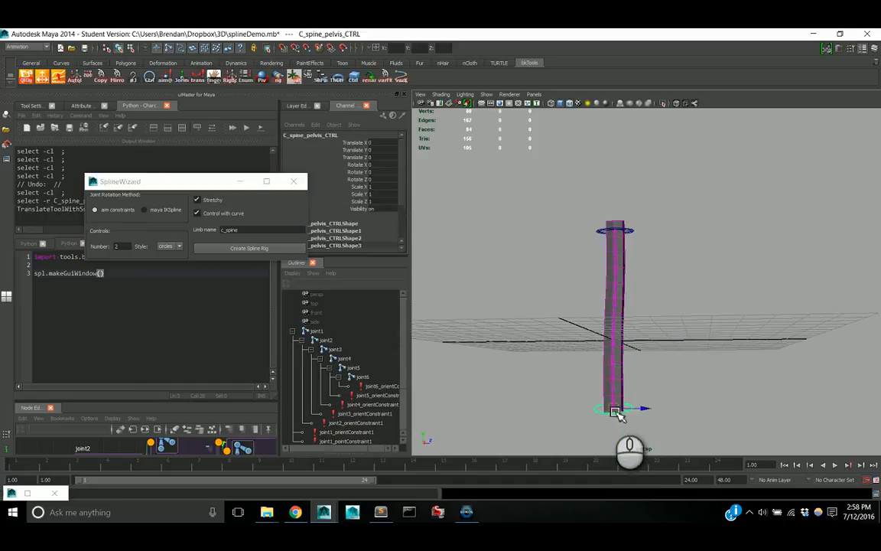
pyautogui.moveTo(621, 411); pyautogui.dragTo(689, 401)
# Try rotating the pelvis control about 74.9 degrees in Y and -21.8 degrees in Z, and undo both rotations.
pyautogui.keyDown('alt'); pyautogui.moveTo(733, 336); pyautogui.dragTo(650, 361); pyautogui.keyUp('alt')
pyautogui.press('e')
pyautogui.keyDown('alt'); pyautogui.moveTo(708, 368); pyautogui.dragTo(663, 413); pyautogui.keyUp('alt')
pyautogui.hotkey('ctrl', 'z')
pyautogui.hotkey('ctrl', 'z')
# Rotate the pelvis control to about -424.7 degrees in X to twist the spine.
pyautogui.keyDown('alt'); pyautogui.moveTo(714, 366); pyautogui.dragTo(620, 428); pyautogui.keyUp('alt')
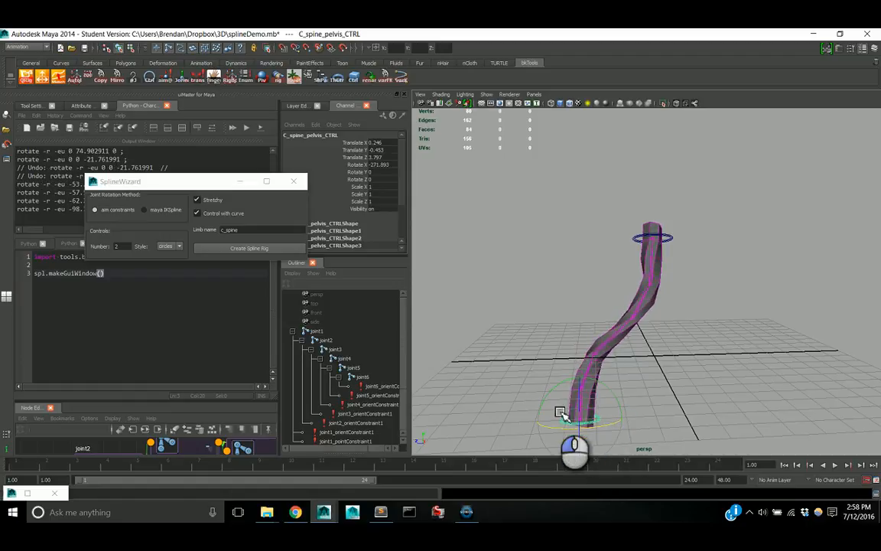
pyautogui.keyDown('alt'); pyautogui.moveTo(562, 414); pyautogui.dragTo(696, 413); pyautogui.keyUp('alt')
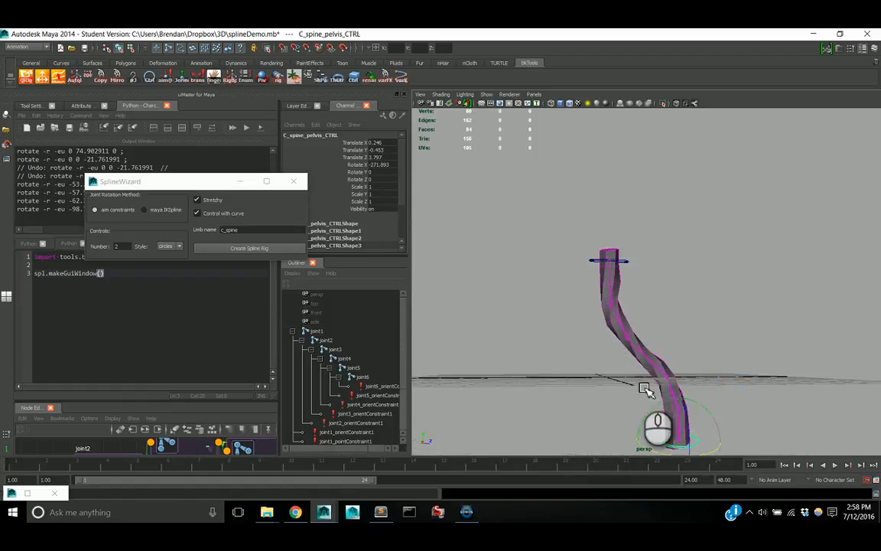
pyautogui.keyDown('alt'); pyautogui.moveTo(745, 361); pyautogui.dragTo(479, 310); pyautogui.keyUp('alt')
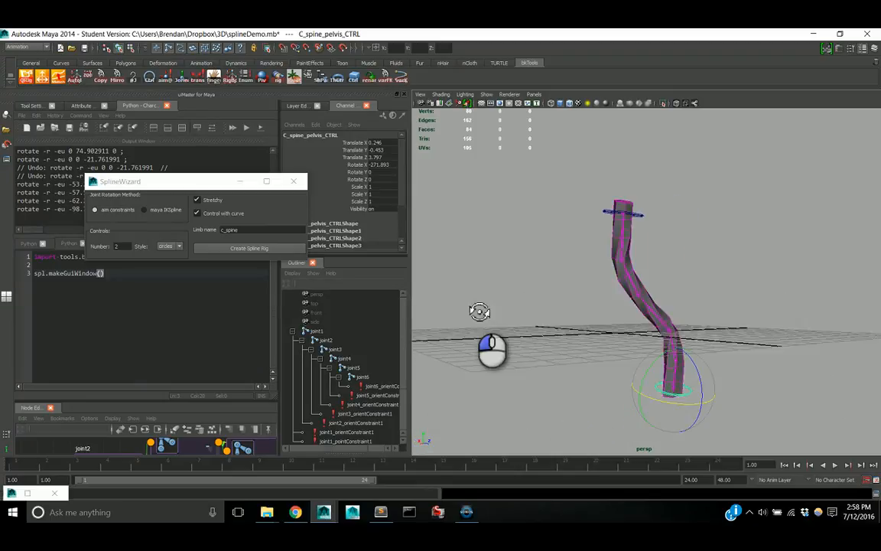
pyautogui.keyDown('alt'); pyautogui.moveTo(596, 336); pyautogui.dragTo(614, 398); pyautogui.keyUp('alt')
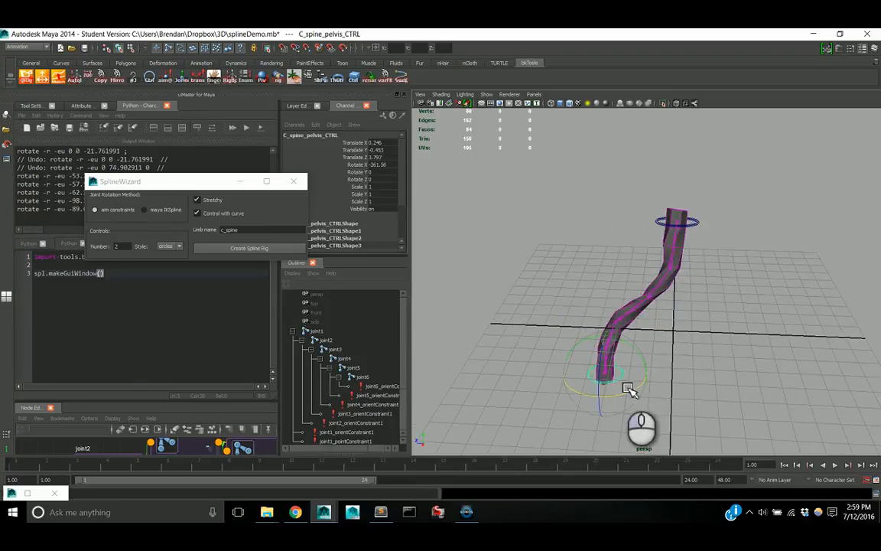
pyautogui.moveTo(603, 395); pyautogui.dragTo(591, 393)
# Examine from several angles how the twist spreads along the skinned spine between the pelvis and chest controls.
pyautogui.keyDown('alt'); pyautogui.moveTo(610, 341); pyautogui.dragTo(747, 337); pyautogui.keyUp('alt')
pyautogui.keyDown('alt'); pyautogui.moveTo(685, 319); pyautogui.dragTo(803, 348, button='right'); pyautogui.keyUp('alt')
pyautogui.keyDown('alt'); pyautogui.moveTo(681, 327); pyautogui.dragTo(639, 329, button='middle'); pyautogui.keyUp('alt')
pyautogui.keyDown('alt'); pyautogui.moveTo(639, 330); pyautogui.dragTo(699, 344); pyautogui.keyUp('alt')
pyautogui.keyDown('alt'); pyautogui.moveTo(698, 344); pyautogui.dragTo(702, 327, button='middle'); pyautogui.keyUp('alt')
pyautogui.keyDown('alt'); pyautogui.moveTo(702, 324); pyautogui.dragTo(703, 348); pyautogui.keyUp('alt')
pyautogui.keyDown('alt'); pyautogui.moveTo(730, 357); pyautogui.dragTo(681, 321, button='right'); pyautogui.keyUp('alt')
pyautogui.keyDown('alt'); pyautogui.moveTo(685, 314); pyautogui.dragTo(693, 349, button='middle'); pyautogui.keyUp('alt')
pyautogui.keyDown('alt'); pyautogui.moveTo(679, 341); pyautogui.dragTo(515, 282); pyautogui.keyUp('alt')
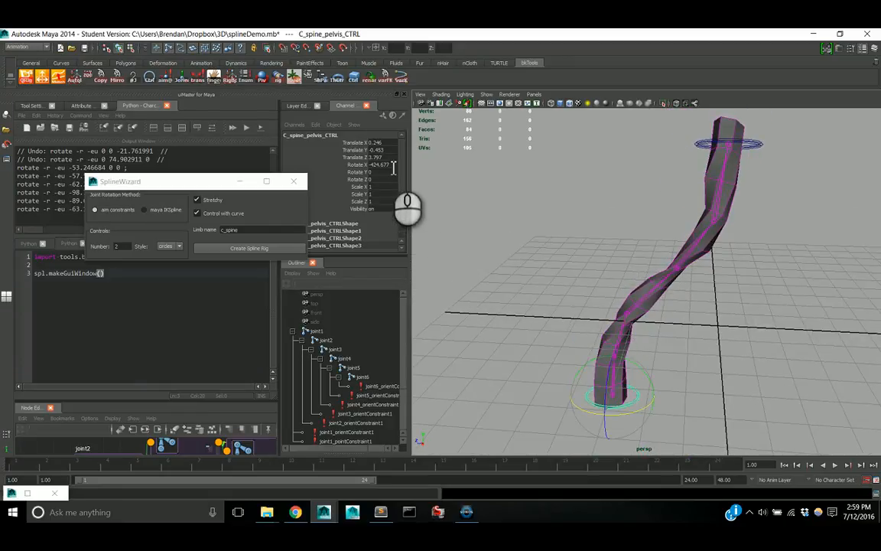
# Undo the pelvis control's X rotations and its move.
pyautogui.keyDown('alt'); pyautogui.moveTo(599, 276); pyautogui.dragTo(657, 301); pyautogui.keyUp('alt')
pyautogui.hotkey('ctrl', 'z')
pyautogui.hotkey('ctrl', 'z')
pyautogui.hotkey('ctrl', 'z')
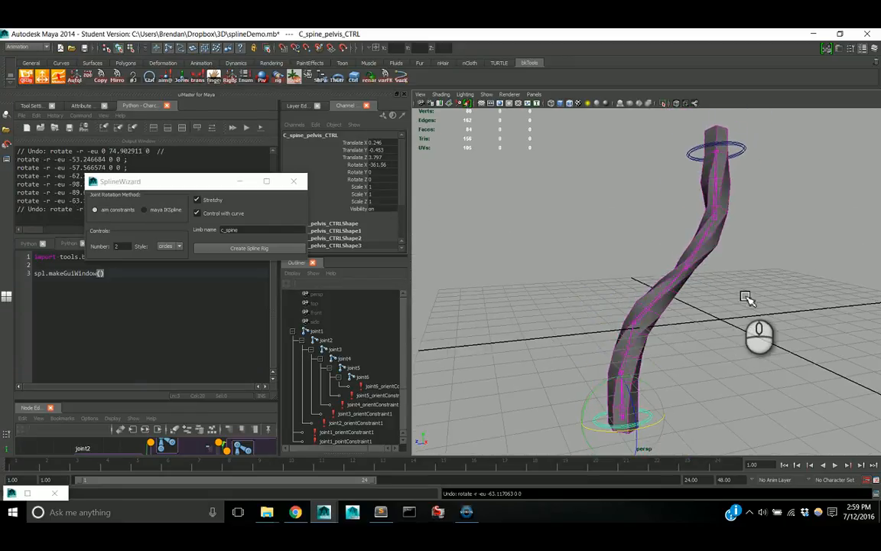
pyautogui.hotkey('ctrl', 'z')
pyautogui.hotkey('ctrl', 'z')
pyautogui.hotkey('ctrl', 'z')
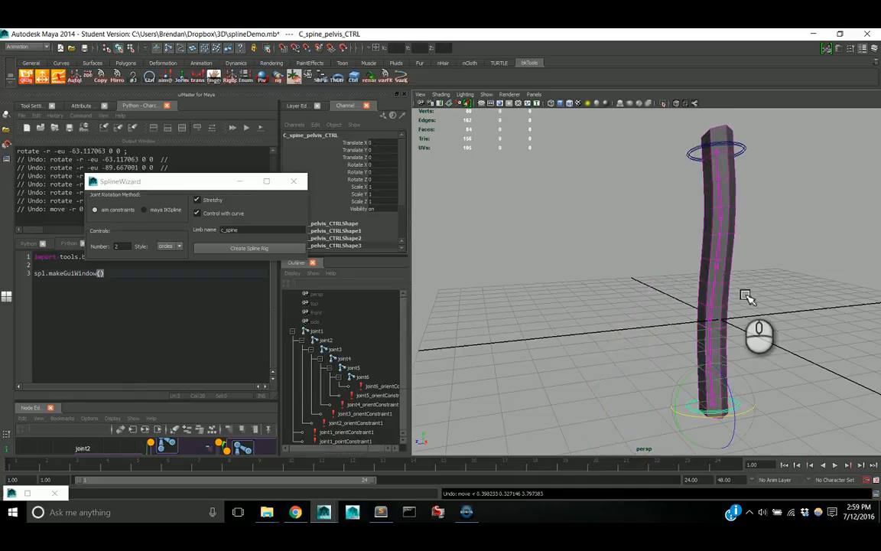
# Move the pelvis control to about 1.13, -7.03, 0.26 to stretch the spine into an S-curve.
pyautogui.keyDown('alt'); pyautogui.moveTo(742, 300); pyautogui.dragTo(699, 268); pyautogui.keyUp('alt')
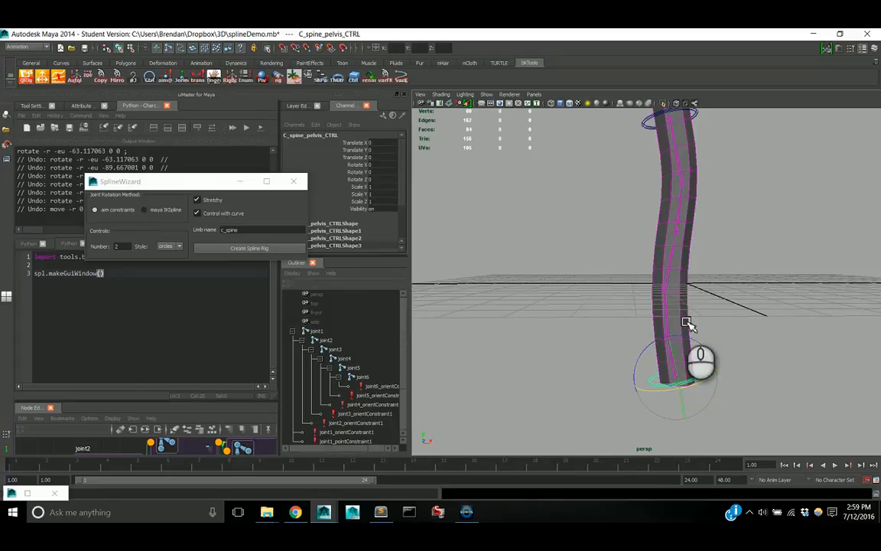
pyautogui.keyDown('alt'); pyautogui.moveTo(688, 320); pyautogui.dragTo(844, 335); pyautogui.keyUp('alt')
pyautogui.press('w')
pyautogui.keyDown('alt'); pyautogui.moveTo(834, 324); pyautogui.dragTo(705, 388, button='middle'); pyautogui.keyUp('alt')
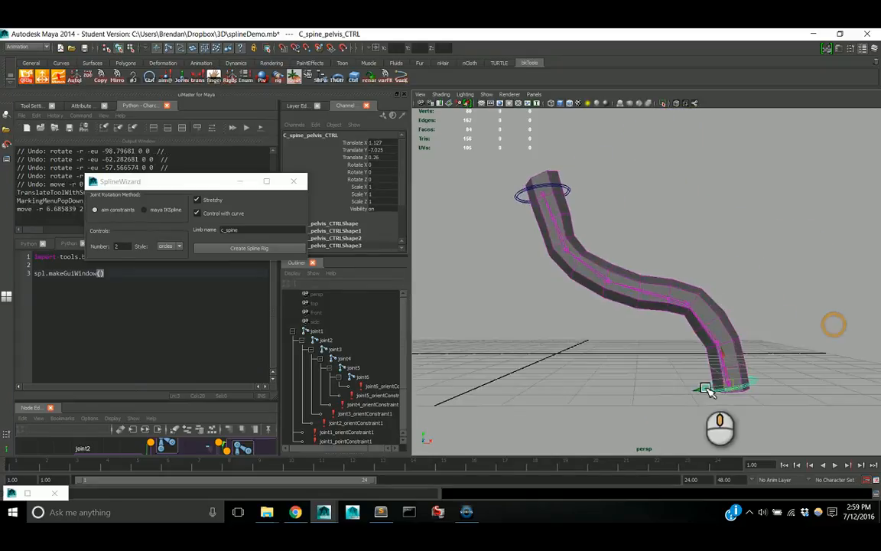
# Try rotating the pelvis control about 54 degrees in Z and -52 degrees in Y, and undo those changes.
pyautogui.moveTo(709, 388)
pyautogui.keyDown('alt'); pyautogui.mouseDown()
pyautogui.moveTo(722, 377)
pyautogui.moveTo(698, 358)
pyautogui.moveTo(698, 411)
pyautogui.moveTo(713, 441)
pyautogui.moveTo(715, 334)
pyautogui.moveTo(682, 409)
pyautogui.moveTo(667, 386)
pyautogui.moveTo(692, 383)
pyautogui.moveTo(667, 370)
pyautogui.moveTo(707, 386)
pyautogui.mouseUp(); pyautogui.keyUp('alt')
pyautogui.press('e')
pyautogui.hotkey('ctrl', 'z')
pyautogui.hotkey('ctrl', 'z')
pyautogui.hotkey('ctrl', 'z')
pyautogui.hotkey('ctrl', 'z')
pyautogui.hotkey('ctrl', 'z')
pyautogui.hotkey('ctrl', 'z')
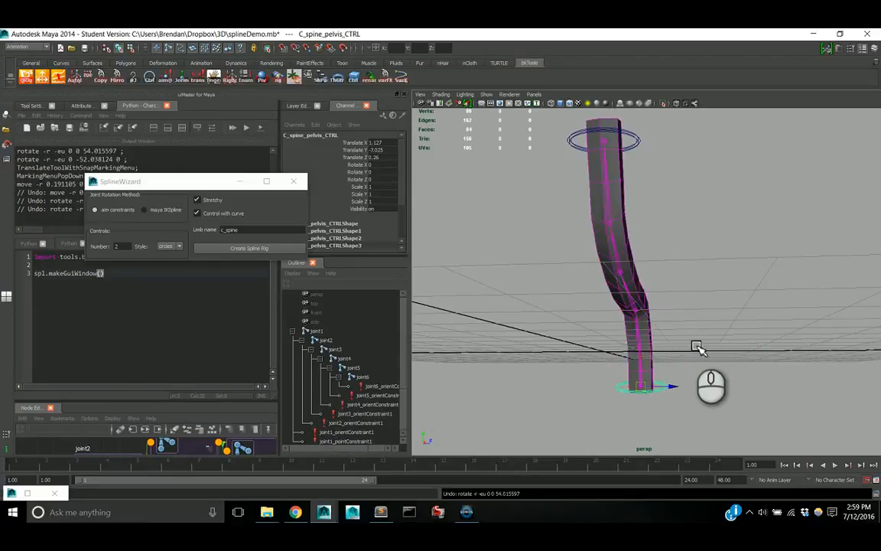
# Undo the pelvis control's move and the creation of the circle-control rig.
pyautogui.hotkey('ctrl', 'z')
pyautogui.hotkey('ctrl', 'z')
pyautogui.hotkey('ctrl', 'z')
pyautogui.hotkey('ctrl', 'z')
pyautogui.hotkey('ctrl', 'z')
pyautogui.hotkey('ctrl', 'z')
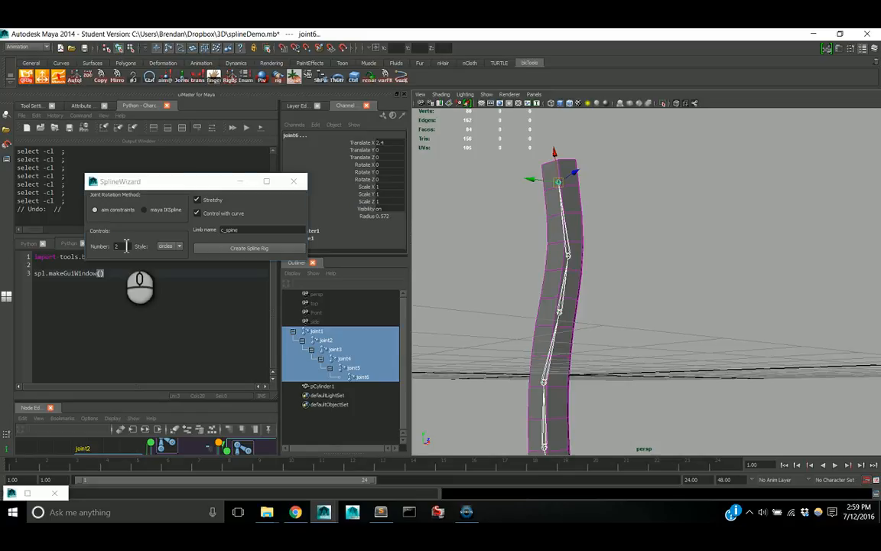
# Set the number of controls to 3 and create the c_spine rig with circle controls.
pyautogui.moveTo(123, 246); pyautogui.dragTo(81, 250)
pyautogui.write('3')
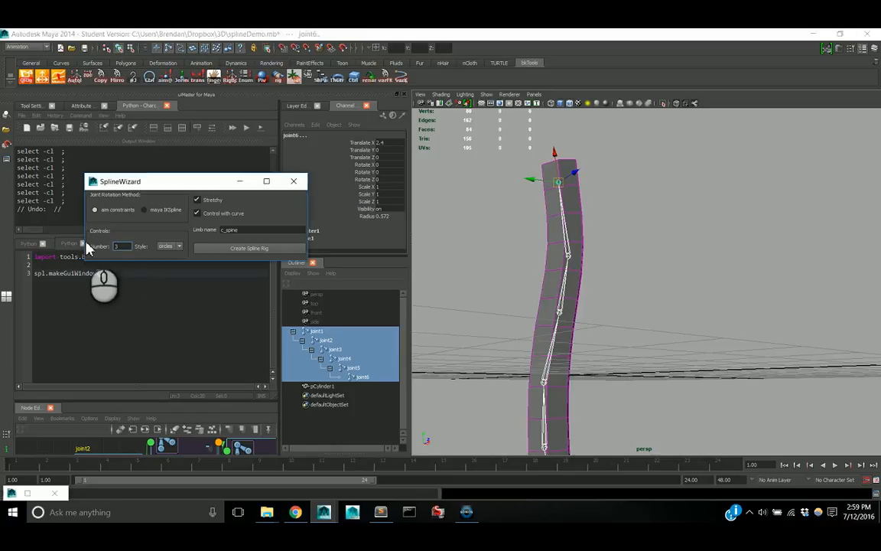
pyautogui.moveTo(125, 181); pyautogui.dragTo(101, 156)
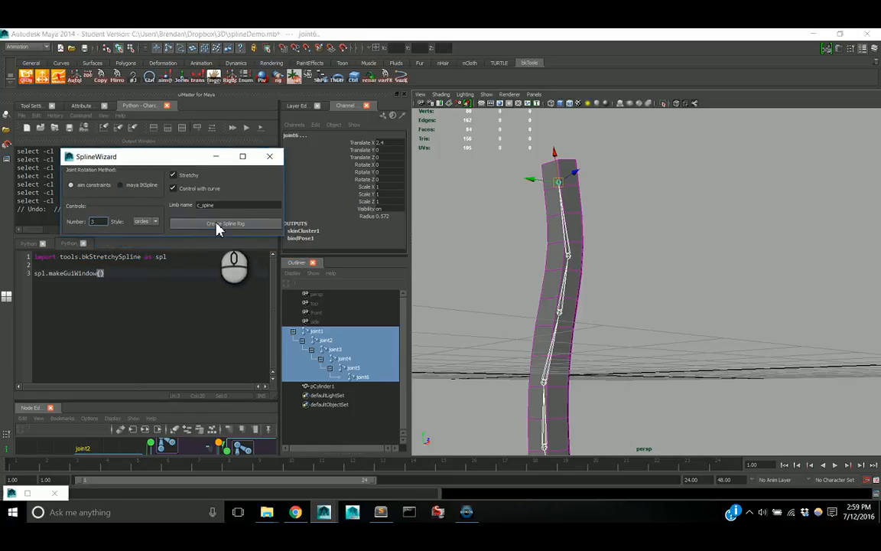
pyautogui.click(218, 225)
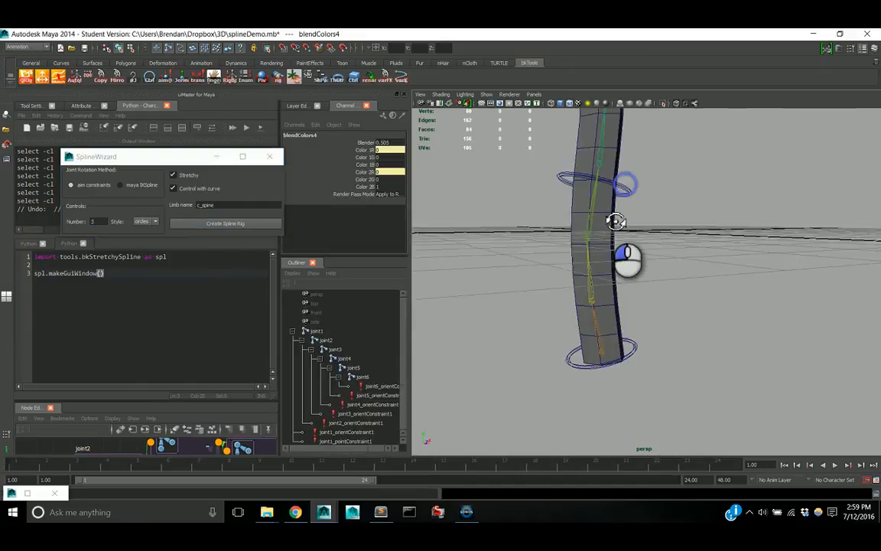
pyautogui.keyDown('alt'); pyautogui.moveTo(616, 221); pyautogui.dragTo(677, 259); pyautogui.keyUp('alt')
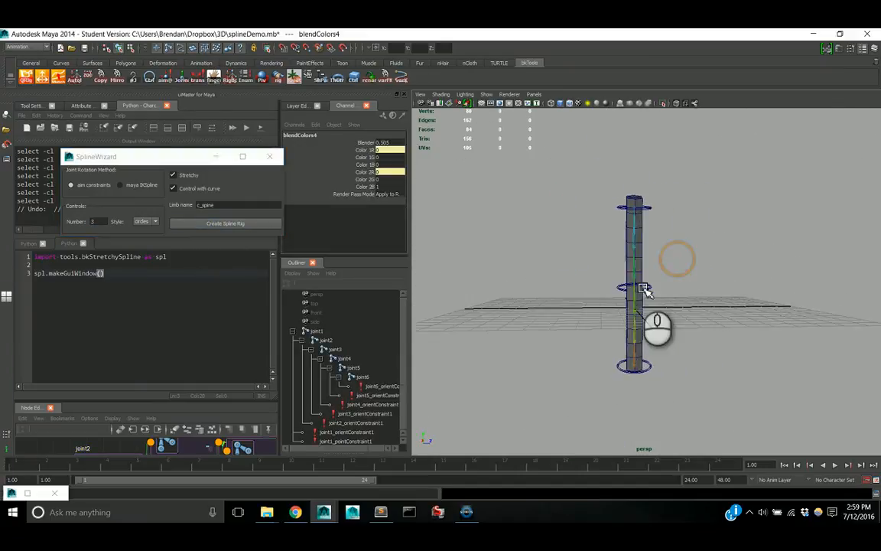
# Move the pelvis control to about 0.28, 0.27, 3.16 and rotate it about -26 degrees in Y and 20 degrees in Z.
pyautogui.click(651, 370)
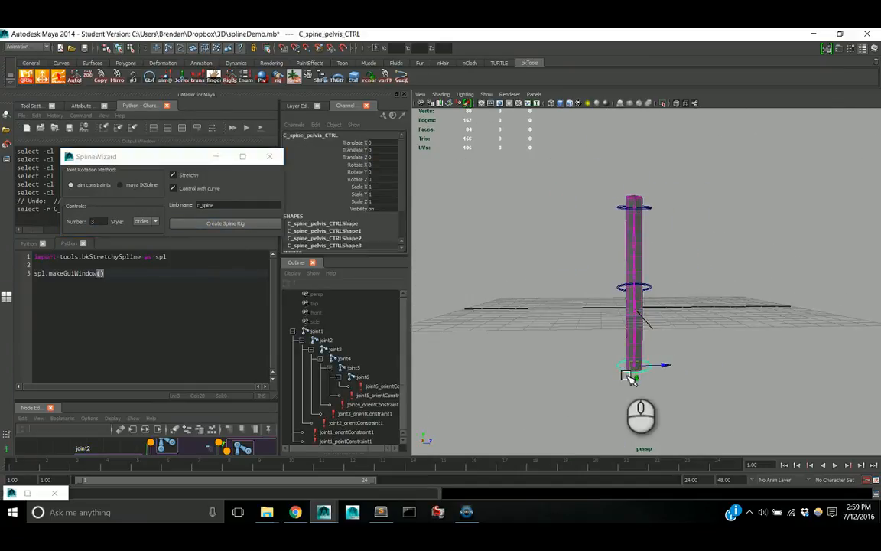
pyautogui.moveTo(641, 370); pyautogui.dragTo(704, 369)
pyautogui.keyDown('alt'); pyautogui.moveTo(634, 361); pyautogui.dragTo(737, 365); pyautogui.keyUp('alt')
pyautogui.keyDown('alt'); pyautogui.moveTo(743, 326); pyautogui.dragTo(714, 351, button='middle'); pyautogui.keyUp('alt')
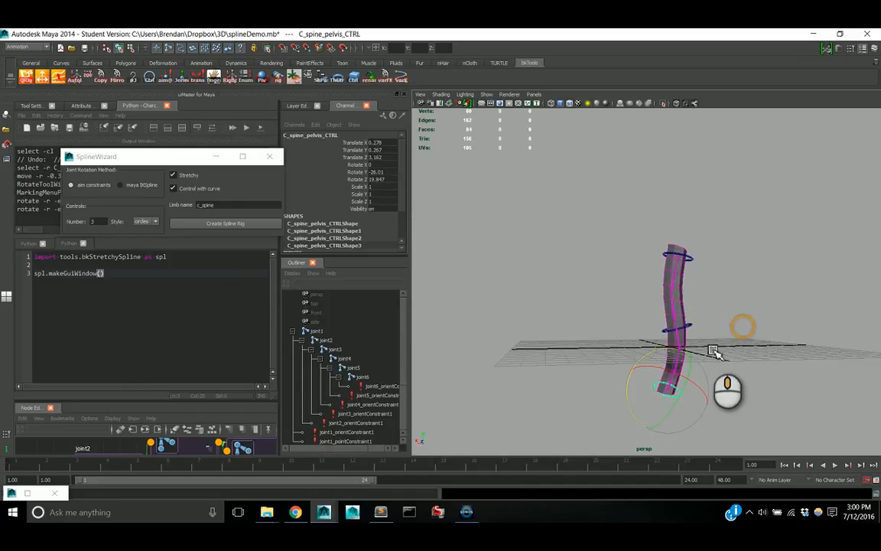
# Move the chest control to about 0.26, 1.52, 0.12 and rotate it about 43 degrees in Y and -25 degrees in Z.
pyautogui.click(667, 256)
pyautogui.keyDown('alt'); pyautogui.moveTo(755, 273); pyautogui.dragTo(757, 300, button='middle'); pyautogui.keyUp('alt')
pyautogui.keyDown('alt'); pyautogui.moveTo(731, 296); pyautogui.dragTo(708, 297); pyautogui.keyUp('alt')
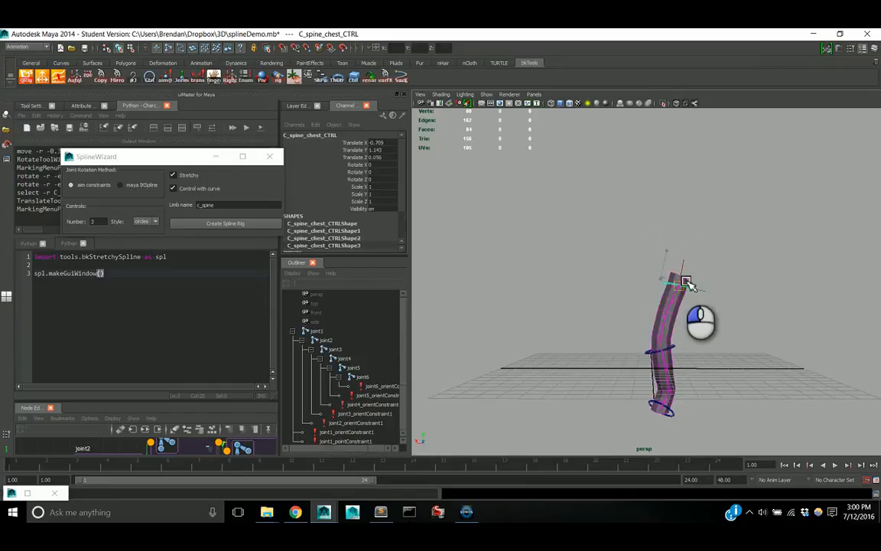
pyautogui.moveTo(686, 283); pyautogui.dragTo(688, 294)
pyautogui.keyDown('alt'); pyautogui.moveTo(688, 294); pyautogui.dragTo(694, 308); pyautogui.keyUp('alt')
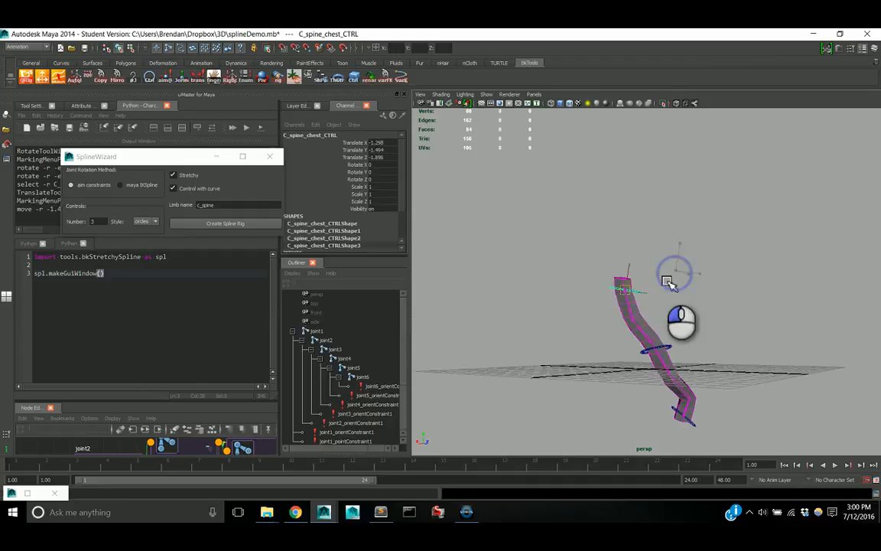
pyautogui.moveTo(683, 283); pyautogui.dragTo(687, 280)
pyautogui.keyDown('alt'); pyautogui.moveTo(687, 280); pyautogui.dragTo(710, 294); pyautogui.keyUp('alt')
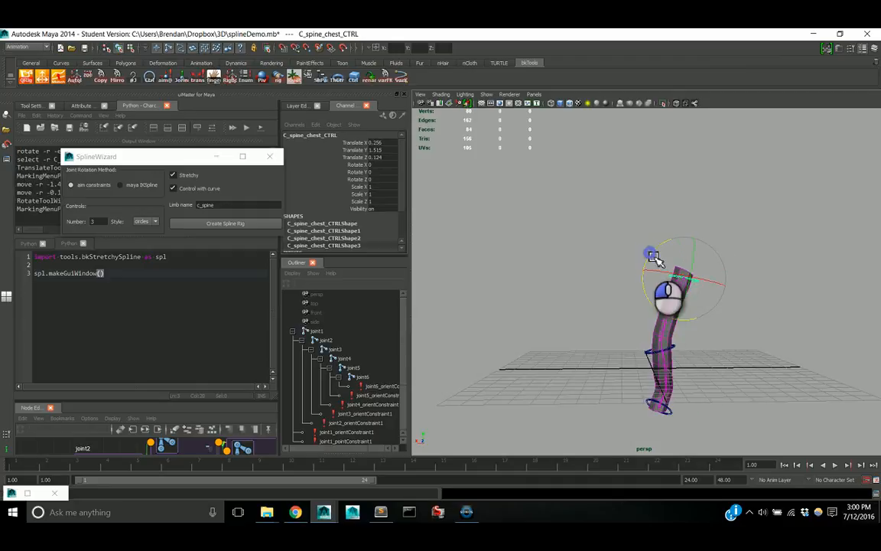
pyautogui.moveTo(652, 257); pyautogui.dragTo(672, 360)
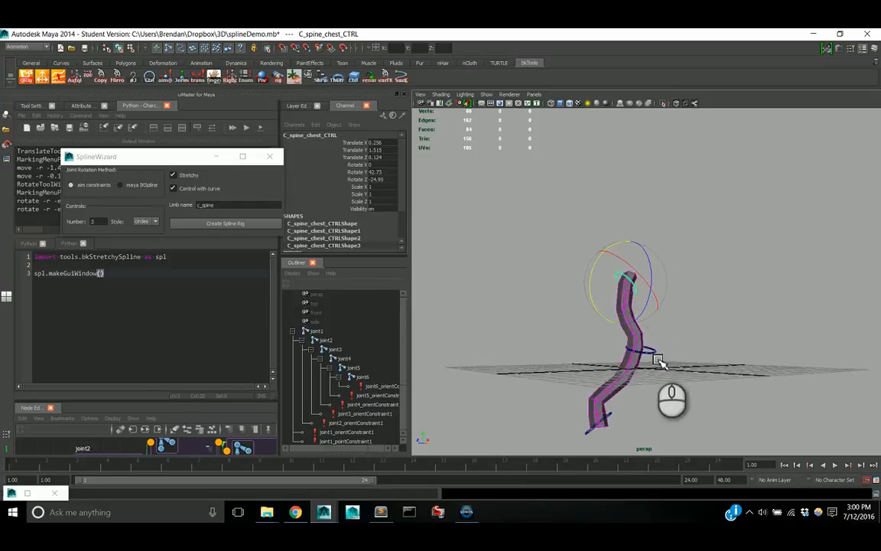
# Pull the middle belly control out sideways to bend the spine and rotate it about -29 degrees in Y and -68 degrees in Z.
pyautogui.click(657, 356)
pyautogui.press('f')
pyautogui.keyDown('alt'); pyautogui.moveTo(617, 348); pyautogui.dragTo(589, 317, button='right'); pyautogui.keyUp('alt')
pyautogui.keyDown('alt'); pyautogui.moveTo(589, 317); pyautogui.dragTo(592, 289, button='middle'); pyautogui.keyUp('alt')
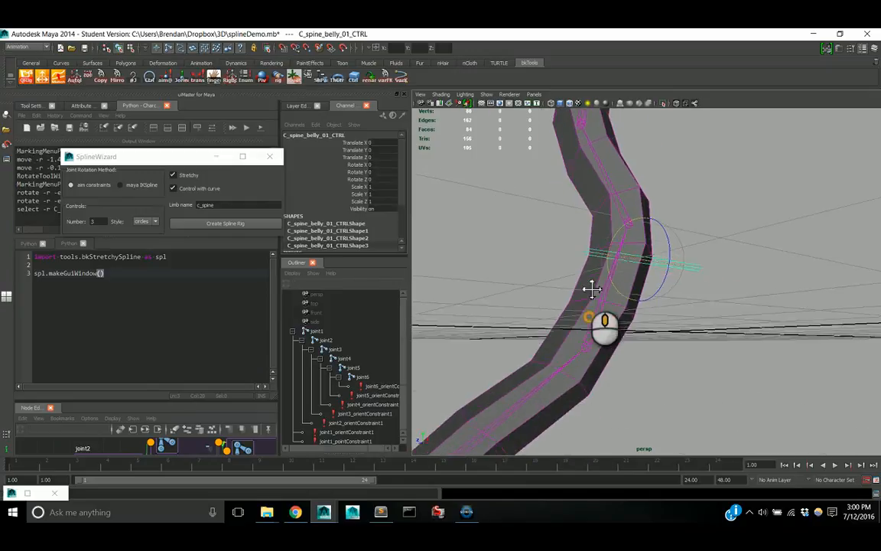
pyautogui.keyDown('alt'); pyautogui.moveTo(704, 313); pyautogui.dragTo(586, 266, button='right'); pyautogui.keyUp('alt')
pyautogui.keyDown('alt'); pyautogui.moveTo(590, 311); pyautogui.dragTo(665, 305); pyautogui.keyUp('alt')
pyautogui.press('e')
pyautogui.press('w')
pyautogui.press('e')
pyautogui.press('w')
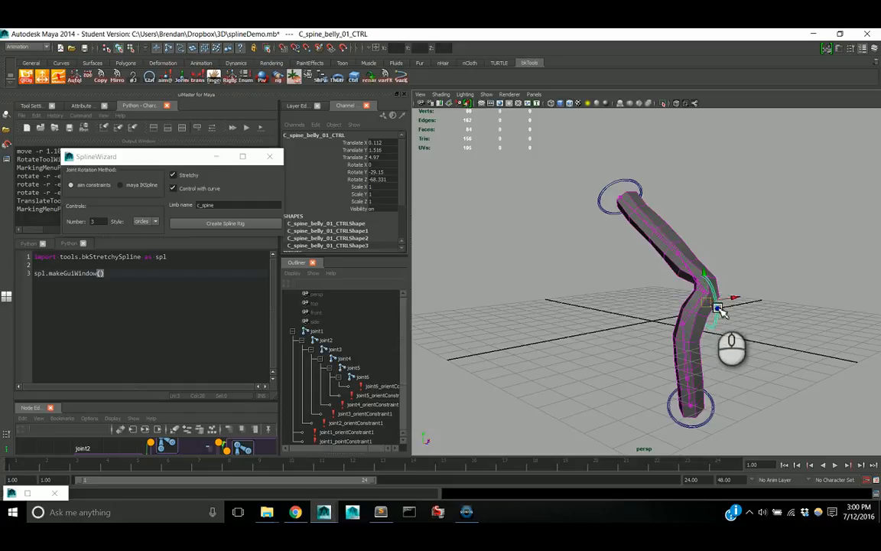
pyautogui.moveTo(718, 310); pyautogui.dragTo(749, 300)
# Fold the chest control over to about -4.86, -3.85, 3.01, rotated about 39 degrees in Y and -165 degrees in Z.
pyautogui.click(646, 182)
pyautogui.moveTo(647, 182); pyautogui.dragTo(775, 306, button='middle')
pyautogui.moveTo(775, 306)
pyautogui.keyDown('alt'); pyautogui.mouseDown()
pyautogui.moveTo(746, 295)
pyautogui.moveTo(780, 295)
pyautogui.moveTo(777, 236)
pyautogui.moveTo(859, 262)
pyautogui.moveTo(822, 325)
pyautogui.moveTo(679, 351)
pyautogui.moveTo(616, 320)
pyautogui.moveTo(777, 289)
pyautogui.mouseUp(); pyautogui.keyUp('alt')
pyautogui.press('e')
pyautogui.press('w')
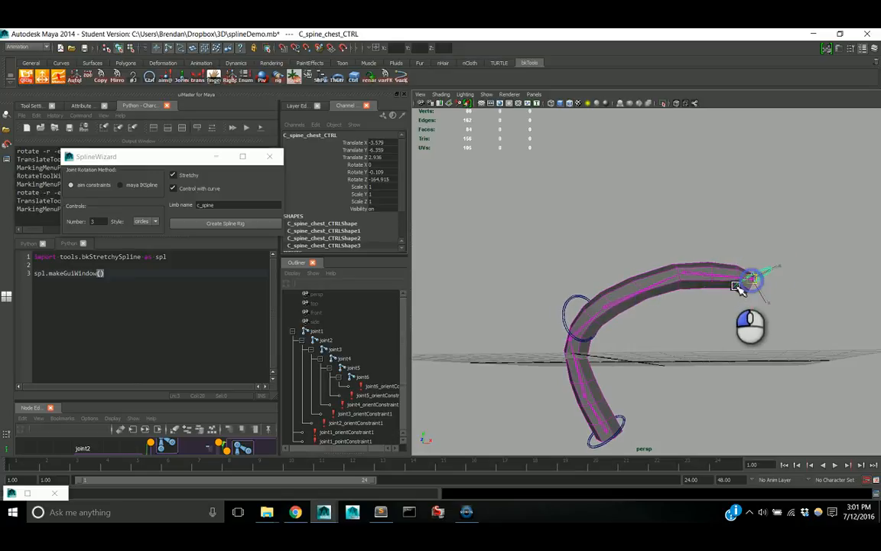
pyautogui.keyDown('alt'); pyautogui.moveTo(637, 331); pyautogui.dragTo(706, 311); pyautogui.keyUp('alt')
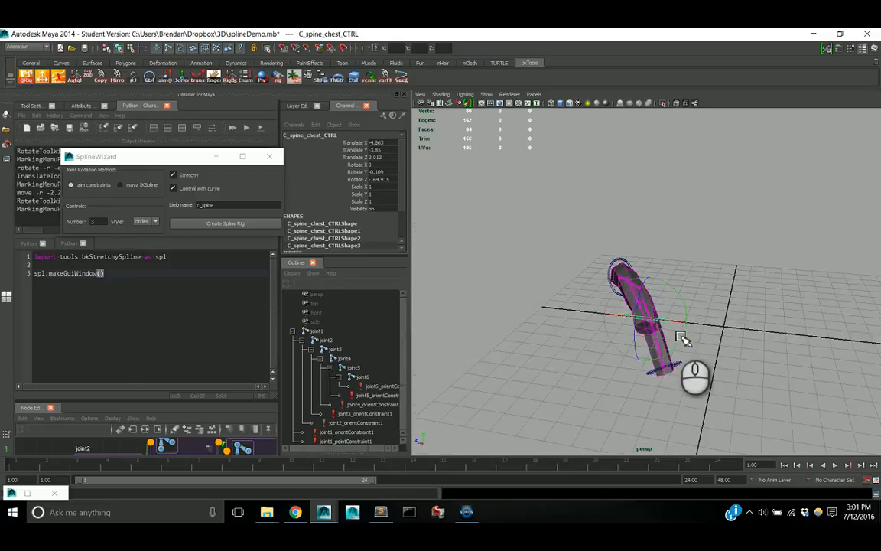
pyautogui.keyDown('alt'); pyautogui.moveTo(698, 309); pyautogui.dragTo(678, 305); pyautogui.keyUp('alt')
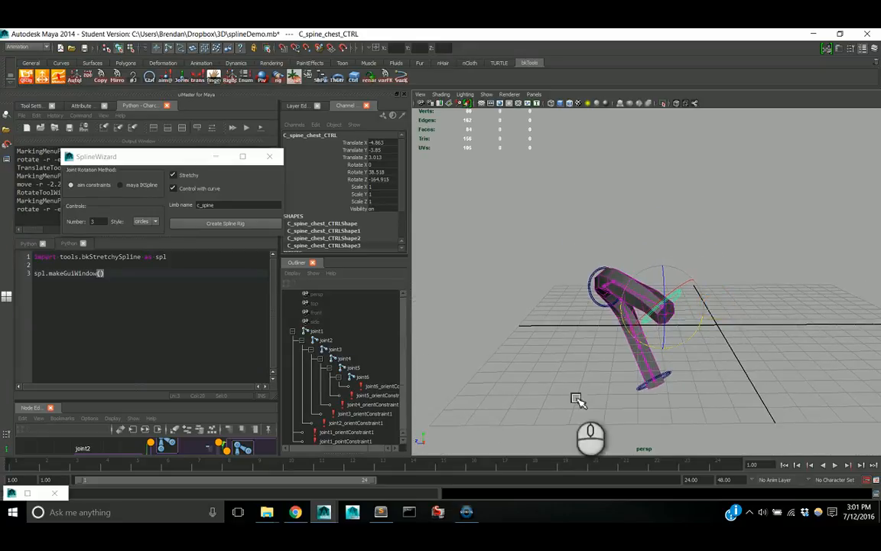